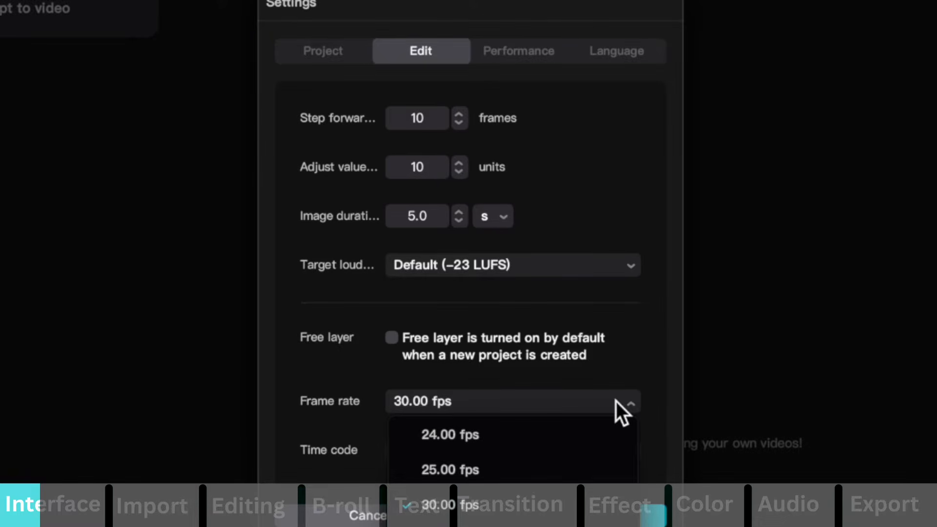
Set the default frame rate to 24.00 fps, review the Performance and Language settings, and save the settings.
click(502, 432)
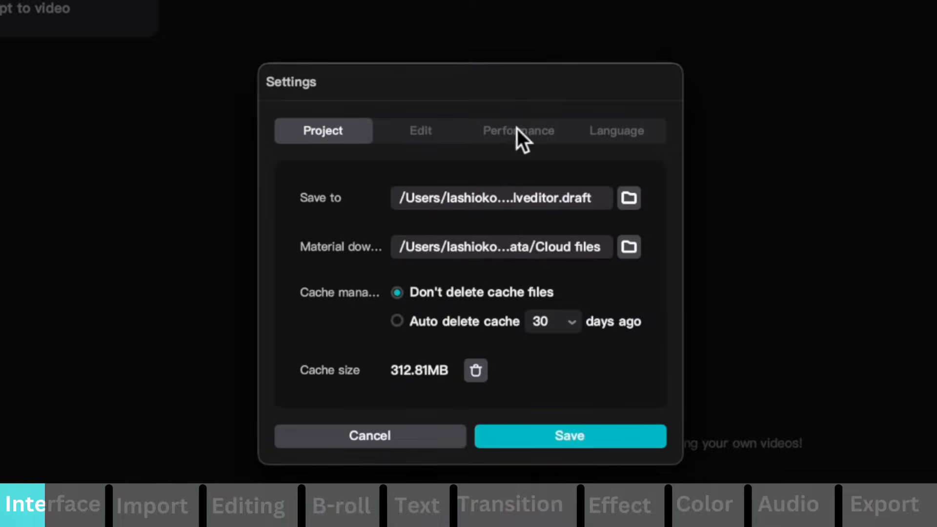
click(518, 130)
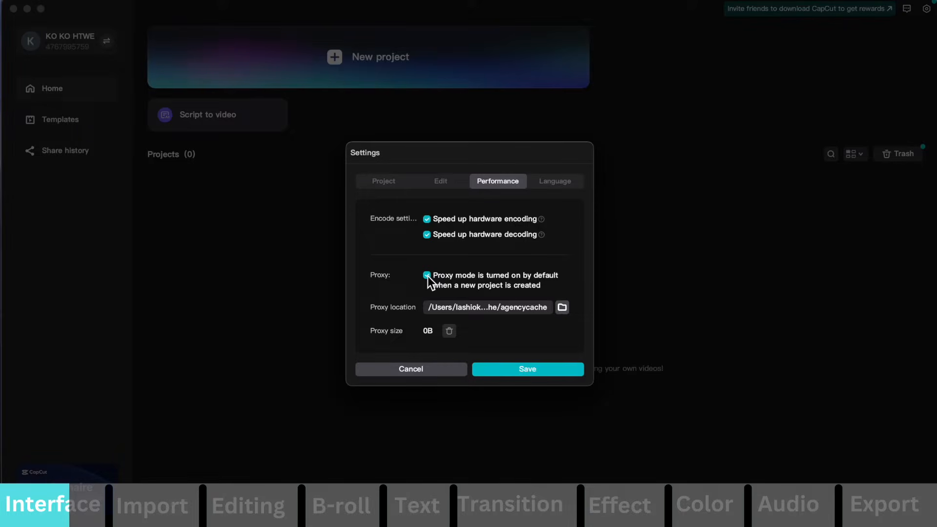
click(556, 180)
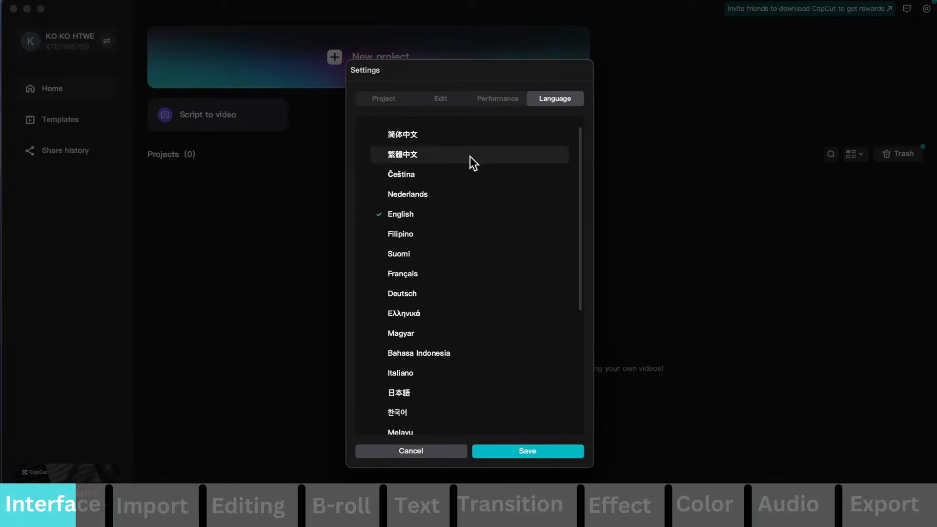
click(544, 452)
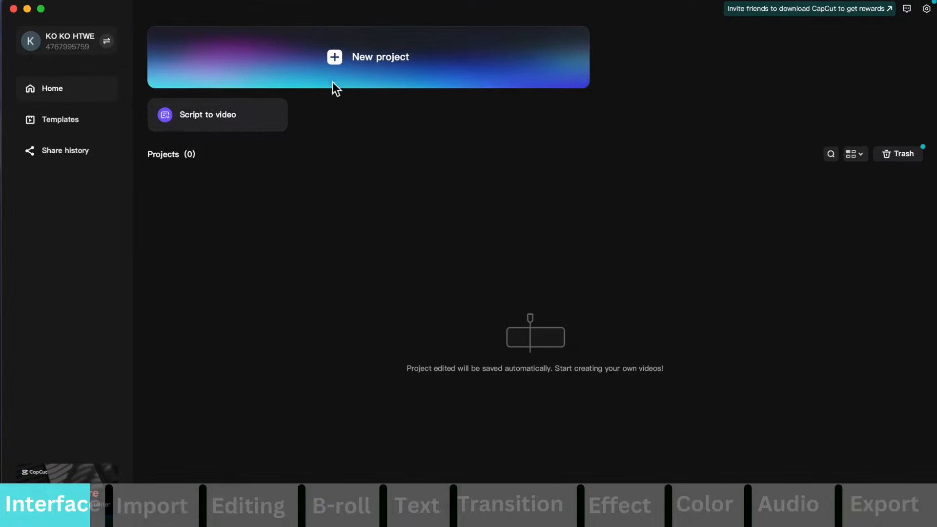
Create a new project and import the footage files MVI_2130.MP4 and MVI_2131.MP4.
click(405, 79)
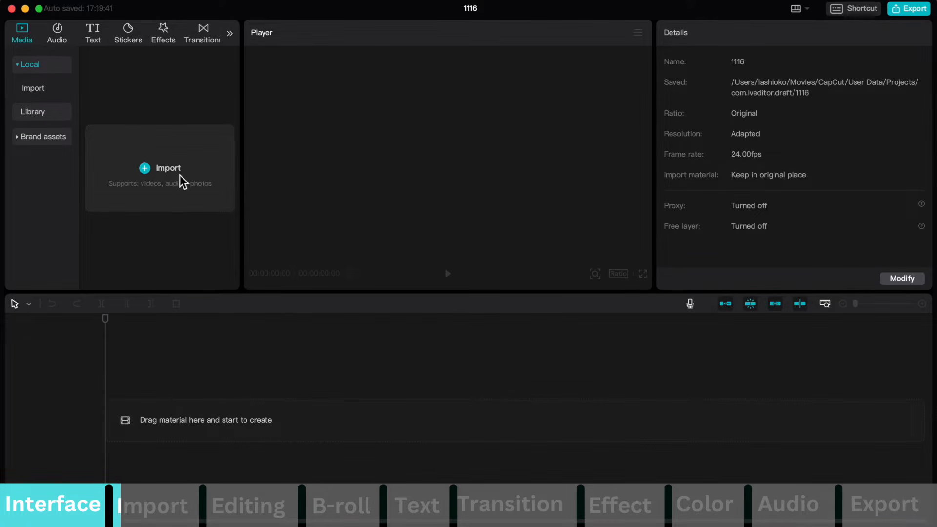
click(152, 168)
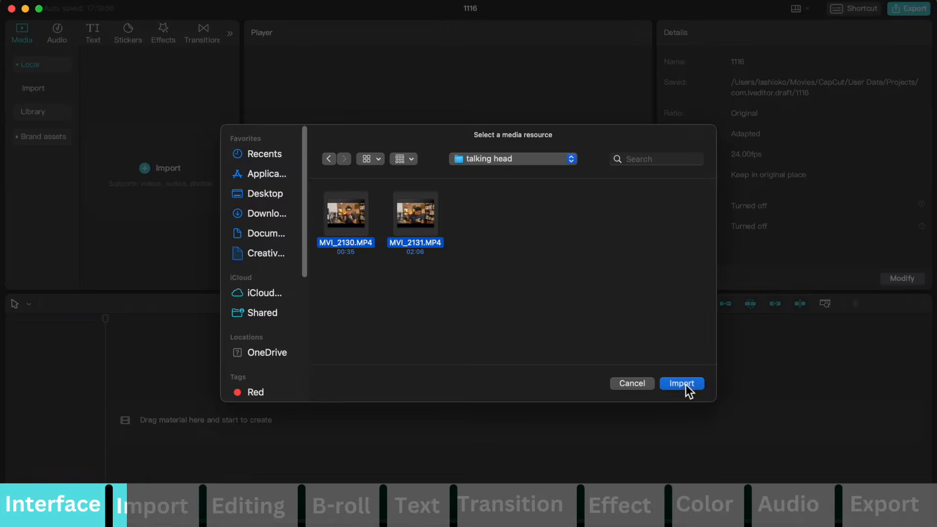
click(686, 385)
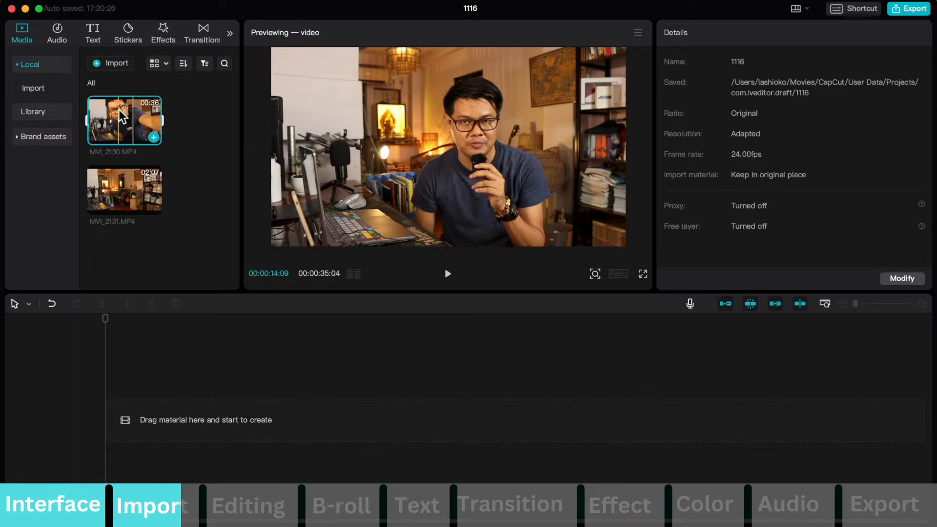
Place MVI_2130.MP4 at the start of the timeline and play back its first nine or so seconds.
drag(119, 110, 128, 403)
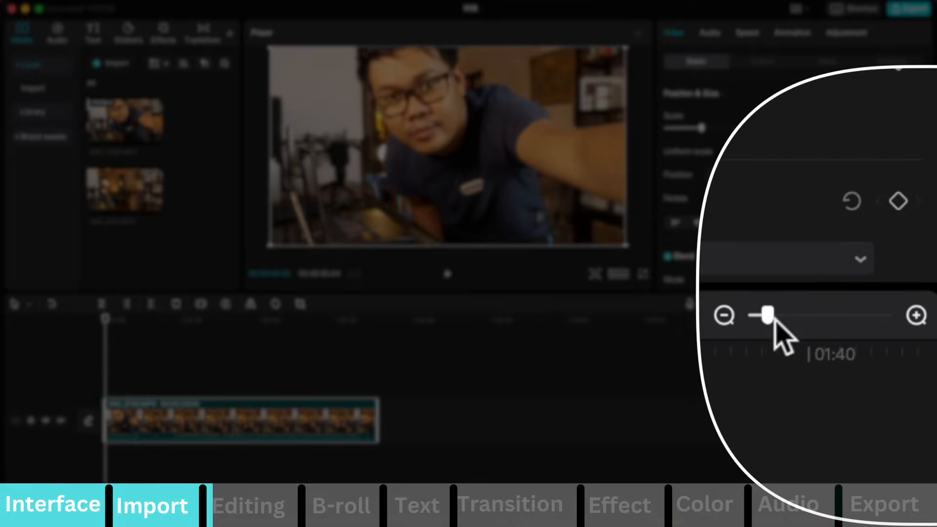
drag(860, 308, 886, 309)
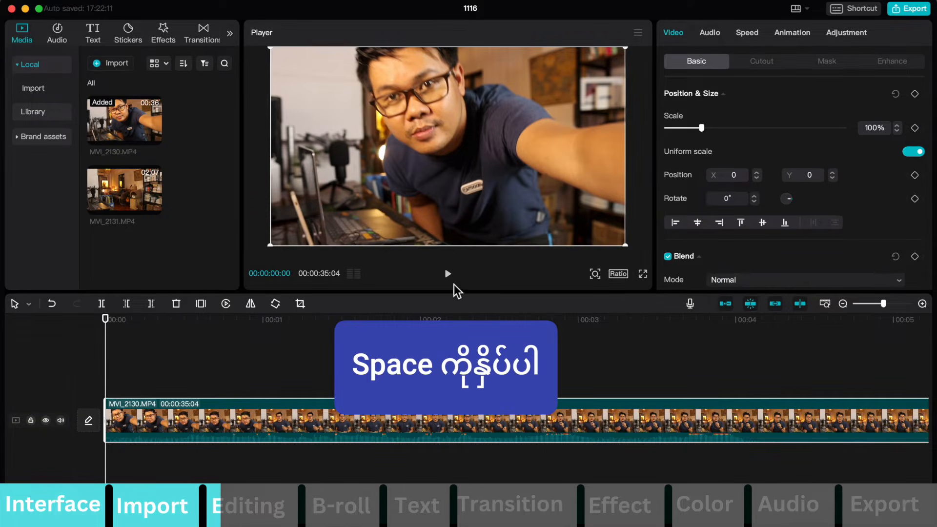
key(space)
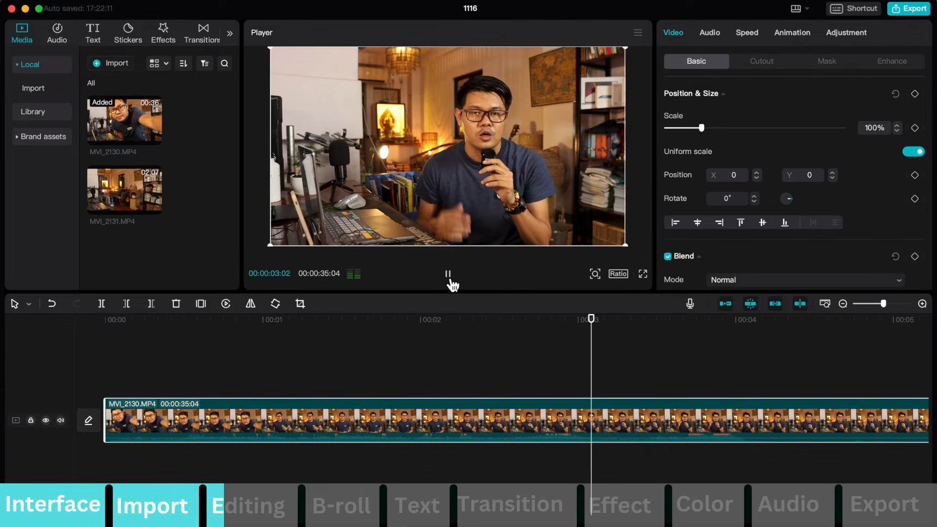
key(space)
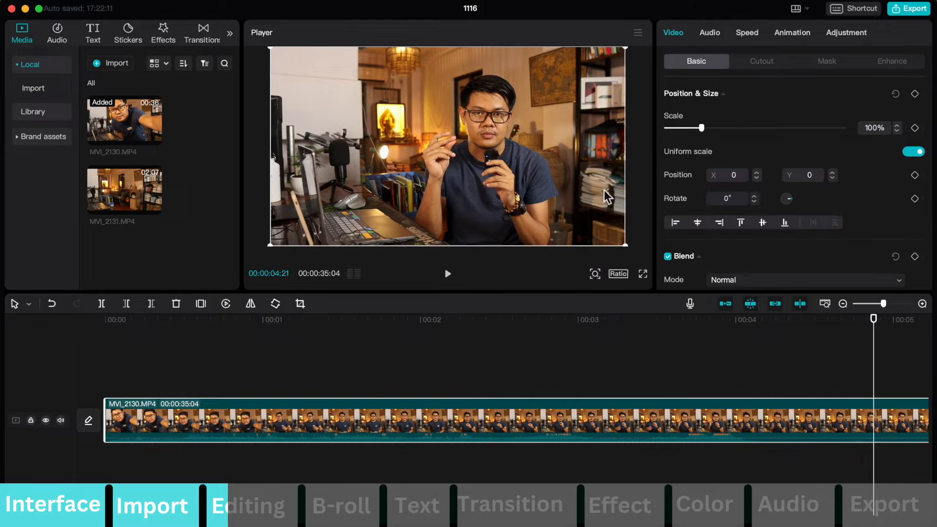
drag(884, 302, 867, 305)
key(space)
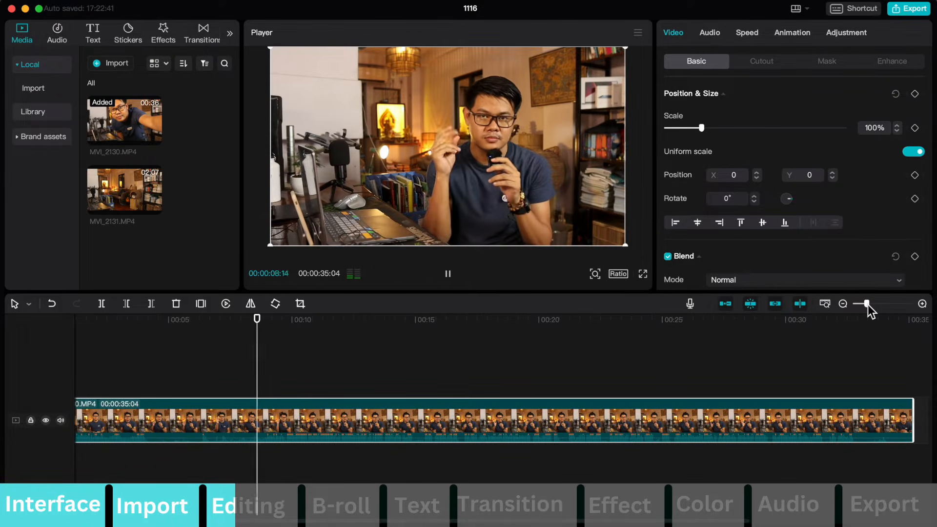
key(space)
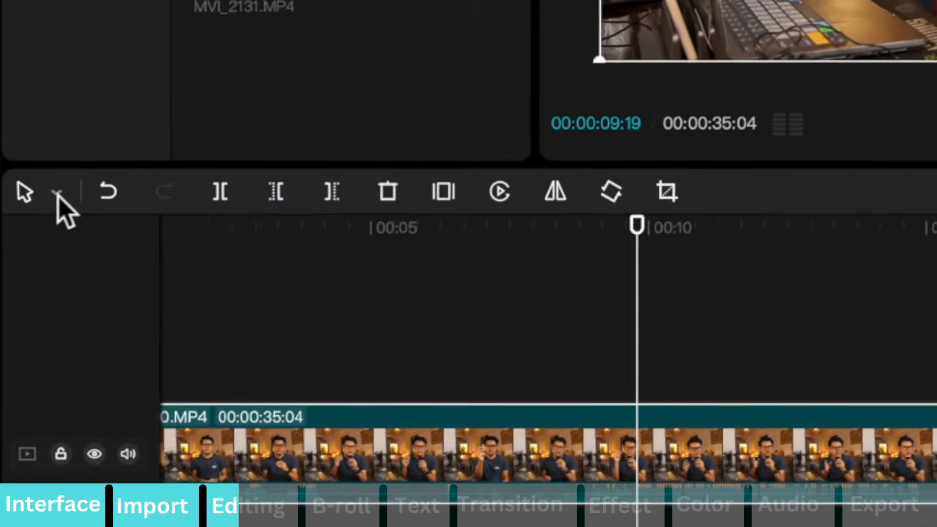
Split the MVI_2130.MP4 clip at about 8, 10, 13 and 16 seconds with the Split tool.
click(59, 185)
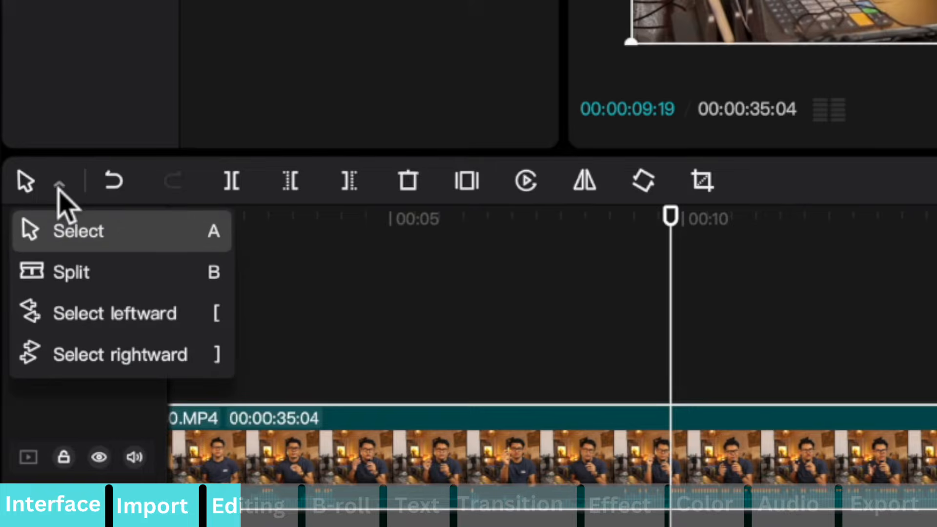
click(84, 274)
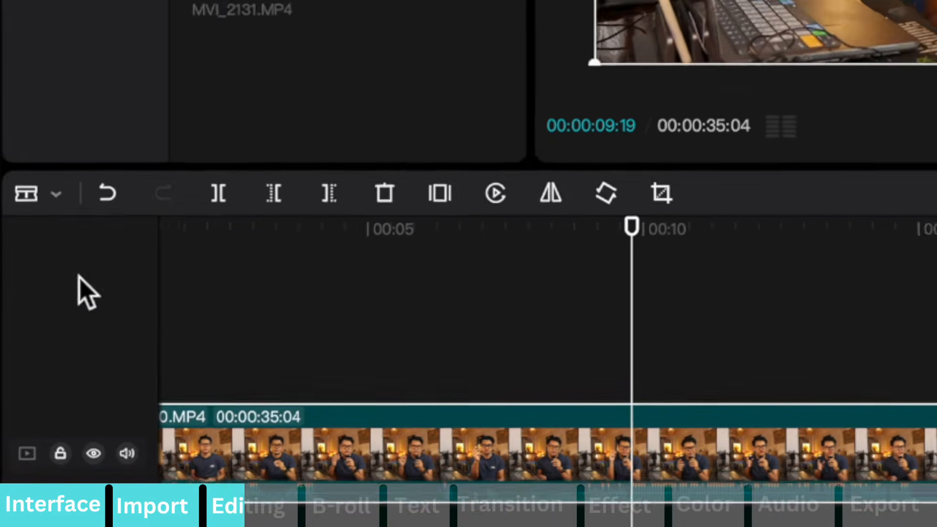
click(540, 450)
click(711, 450)
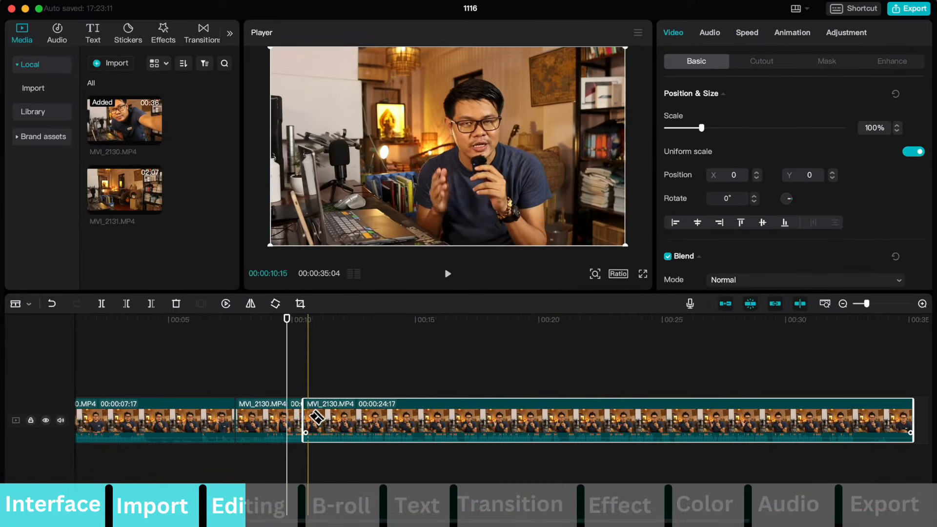
click(366, 418)
click(452, 418)
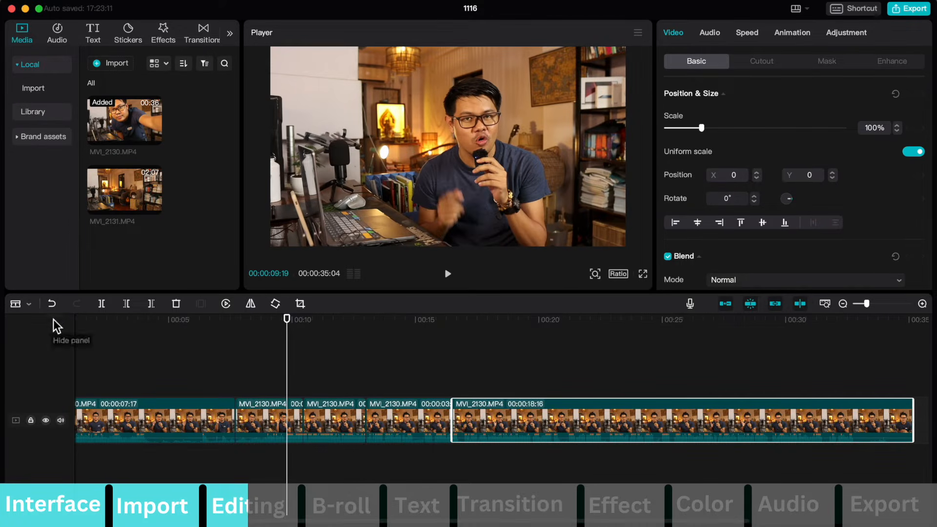
Return to the Select tool and delete the segment between about 8 and 10 seconds.
click(29, 306)
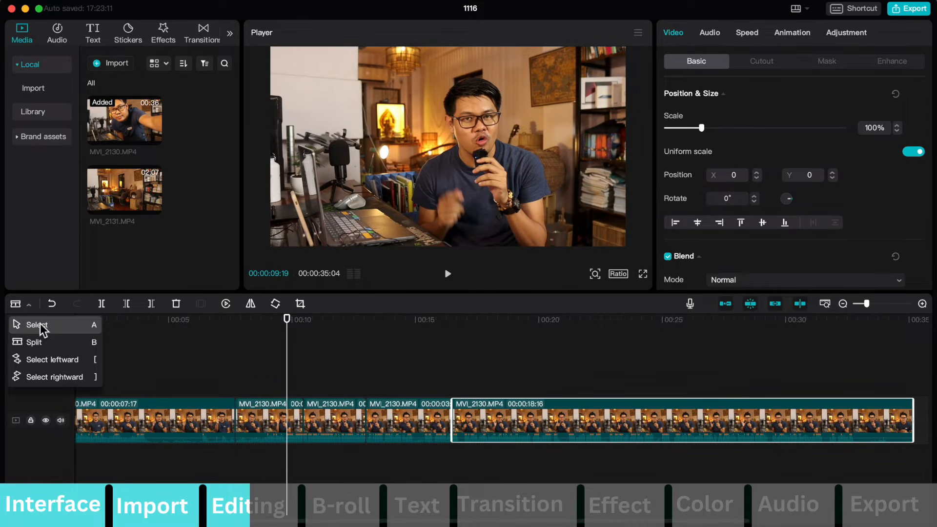
click(43, 325)
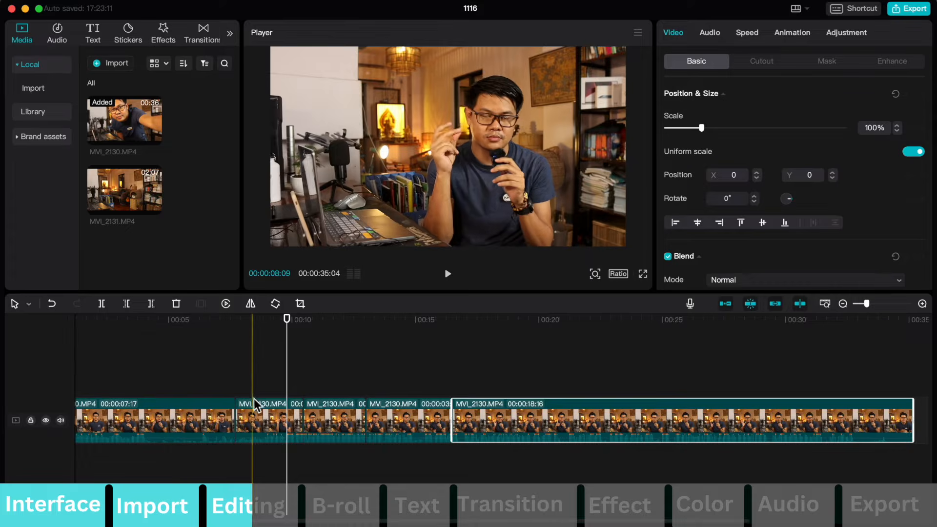
click(261, 413)
key(Delete)
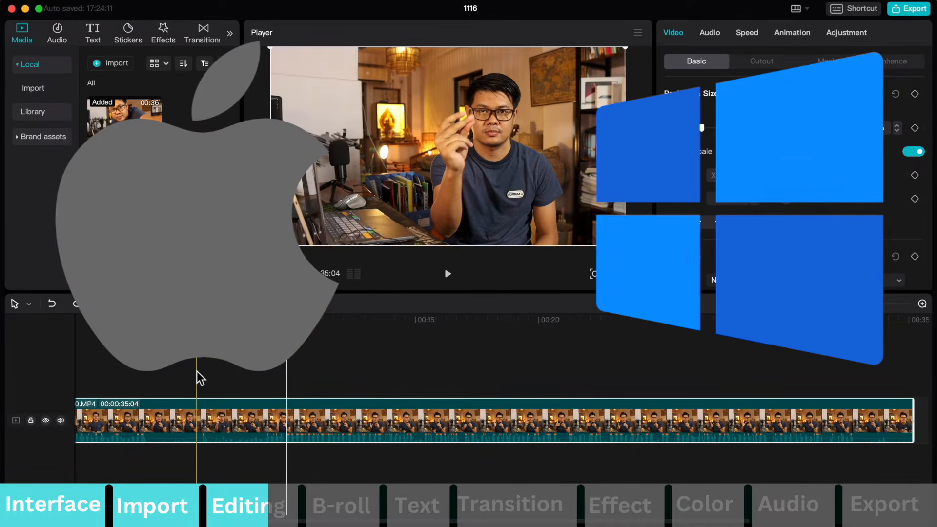
Split the MVI_2130.MP4 clip at 00:00:06:03 and delete the section before the cut.
key(super+b)
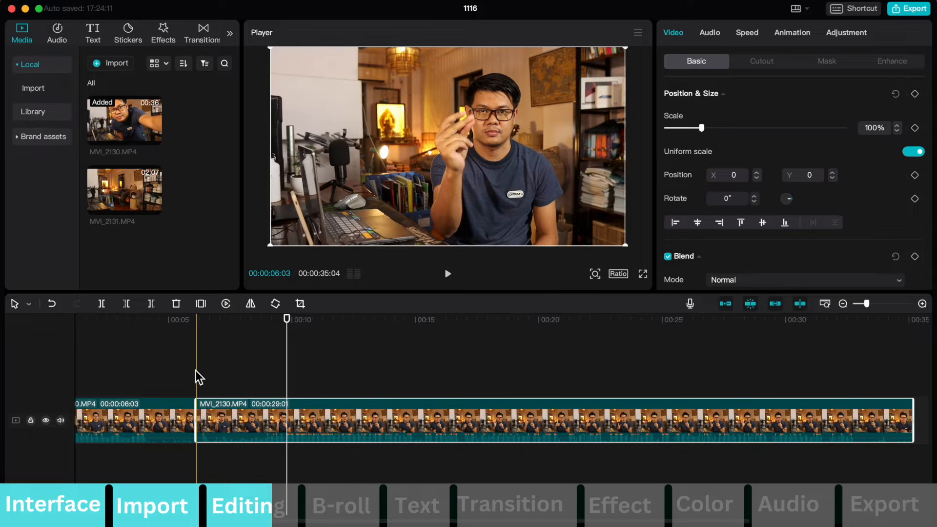
click(158, 413)
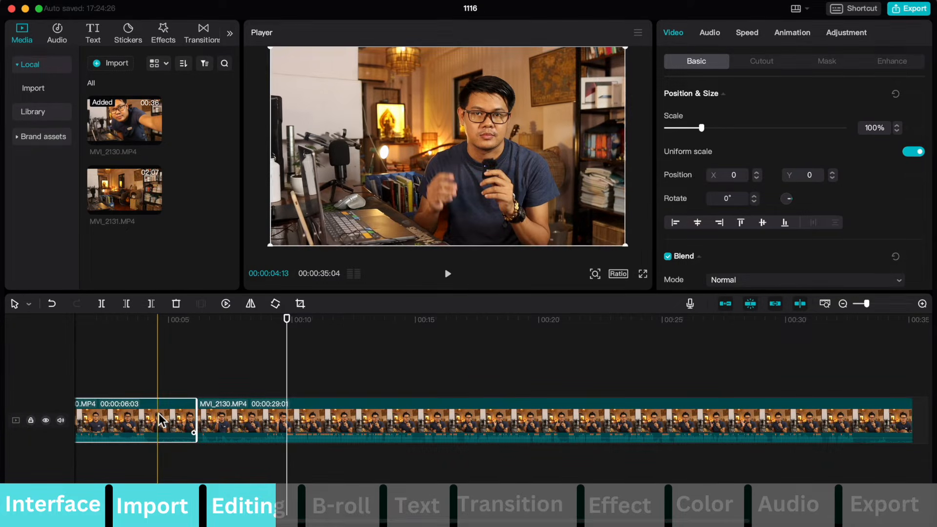
key(Delete)
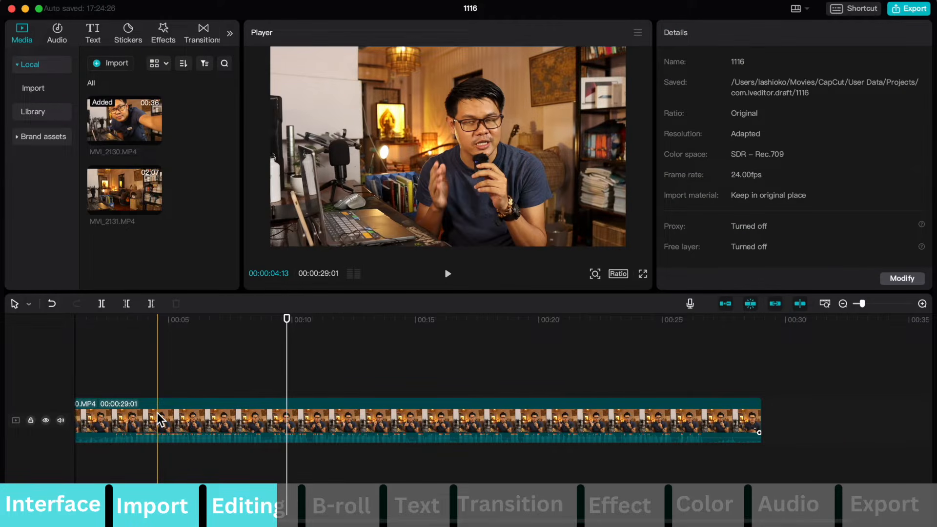
Split the remaining clip at about 8, 12 and 15 seconds and delete the segment between 8 and 12 seconds.
key(super+b)
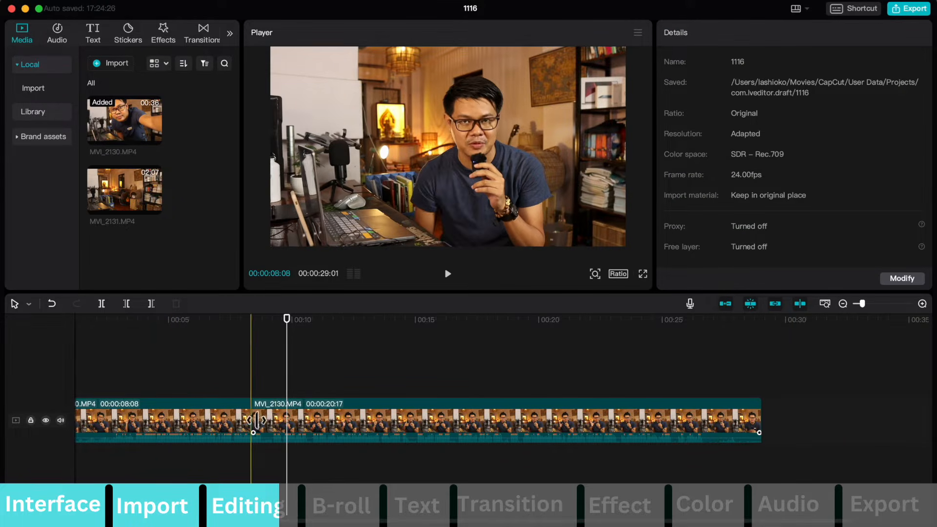
key(super+b)
key(super+b)
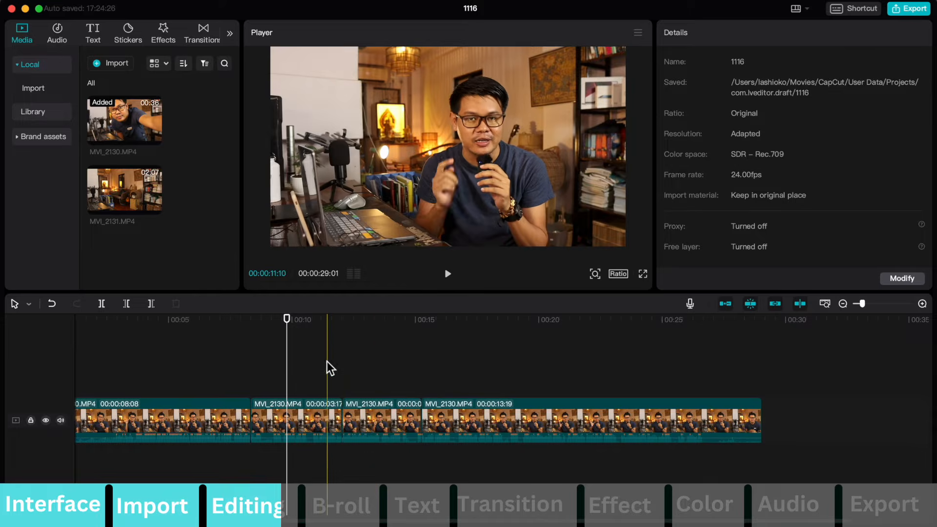
click(329, 413)
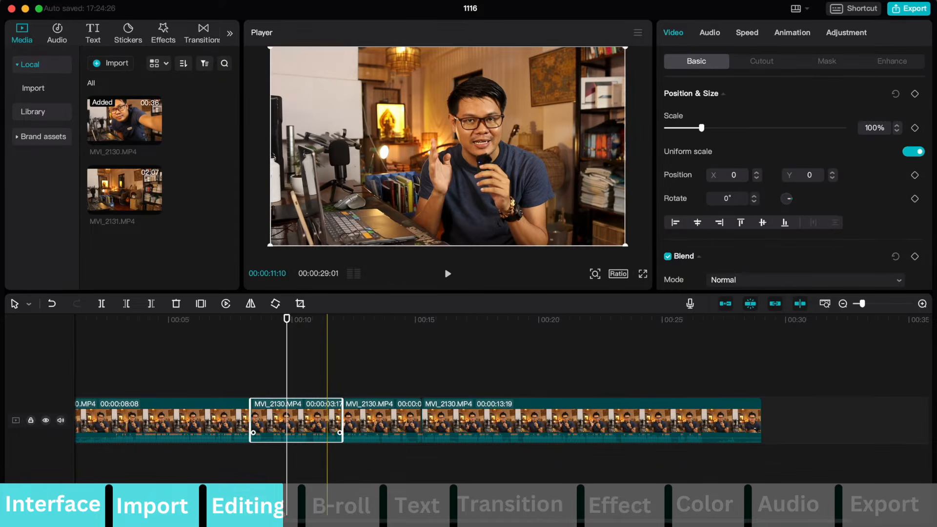
key(Delete)
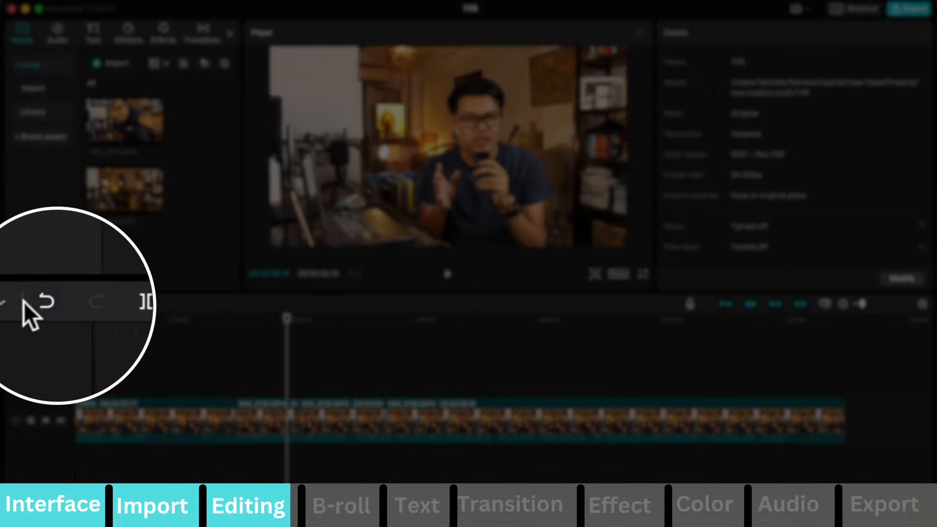
Undo the last timeline edit.
click(51, 304)
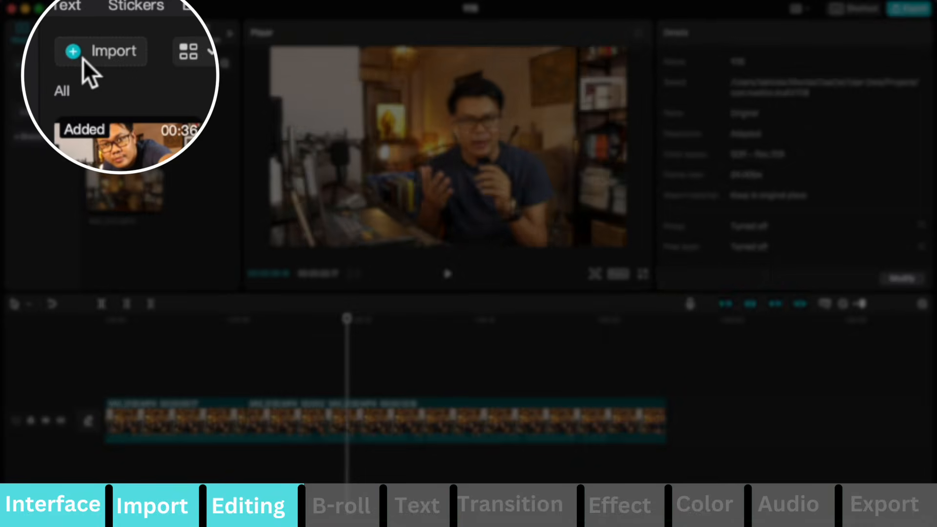
Import all six B-roll clips from the folder named untitled folder into the project media.
click(100, 65)
drag(701, 209, 345, 330)
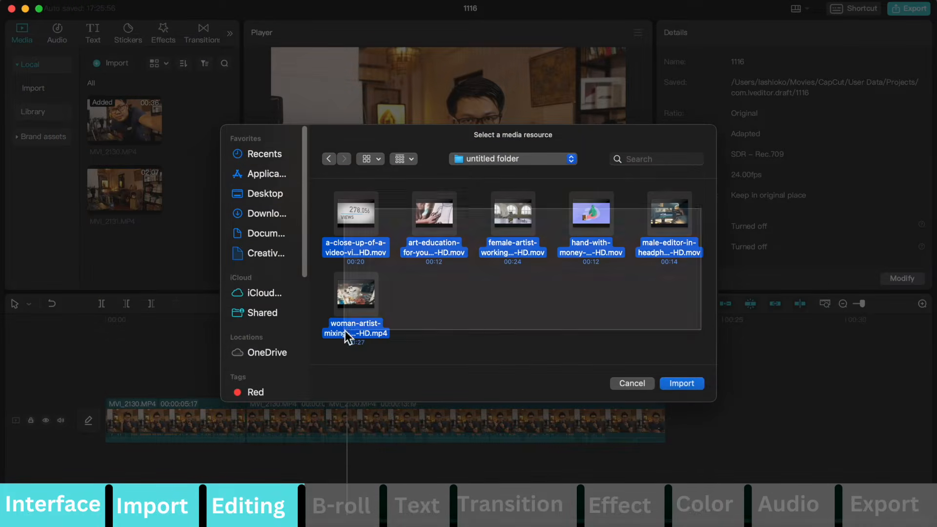
click(681, 384)
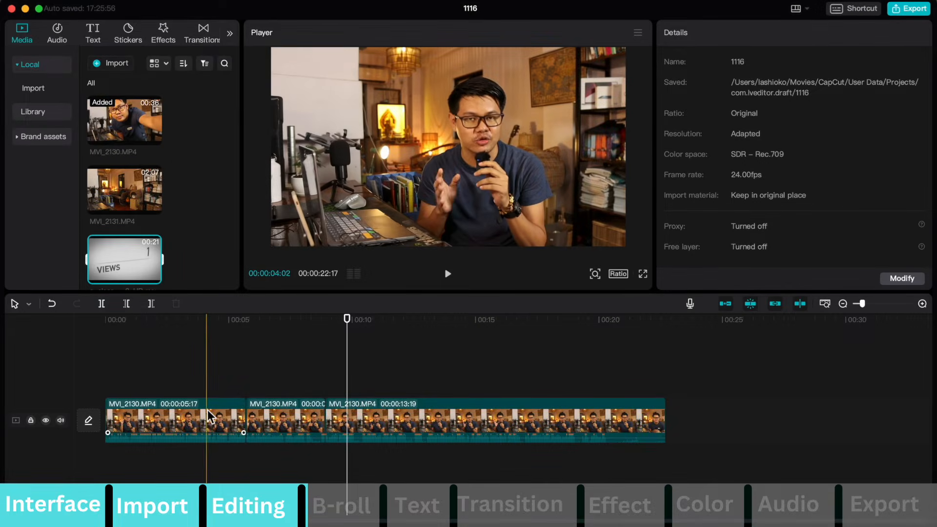
scroll(100, 244, down, 1)
drag(100, 241, 178, 356)
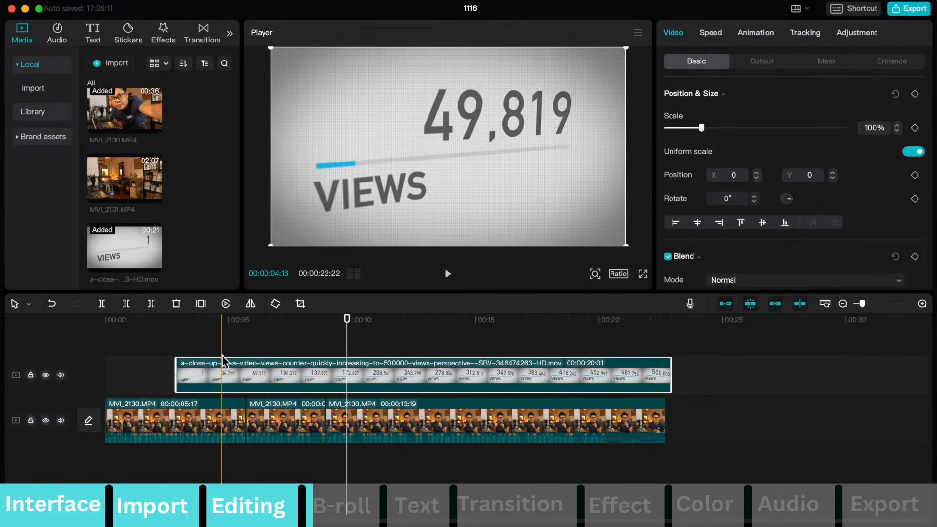
key(Delete)
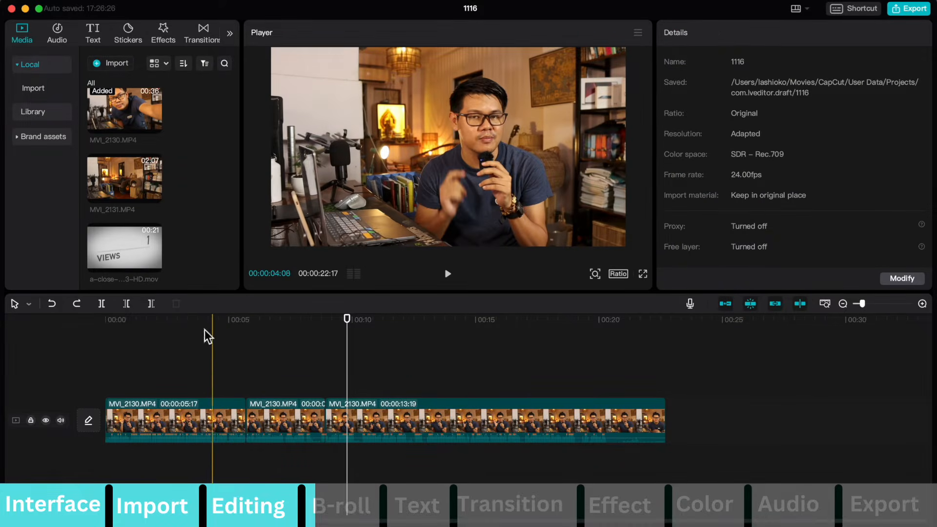
Place the views-counter clip above the main footage at about 4 seconds, and try stacking the art-education clip above it before removing that one.
drag(116, 245, 204, 323)
scroll(168, 195, down, 3)
drag(128, 255, 271, 322)
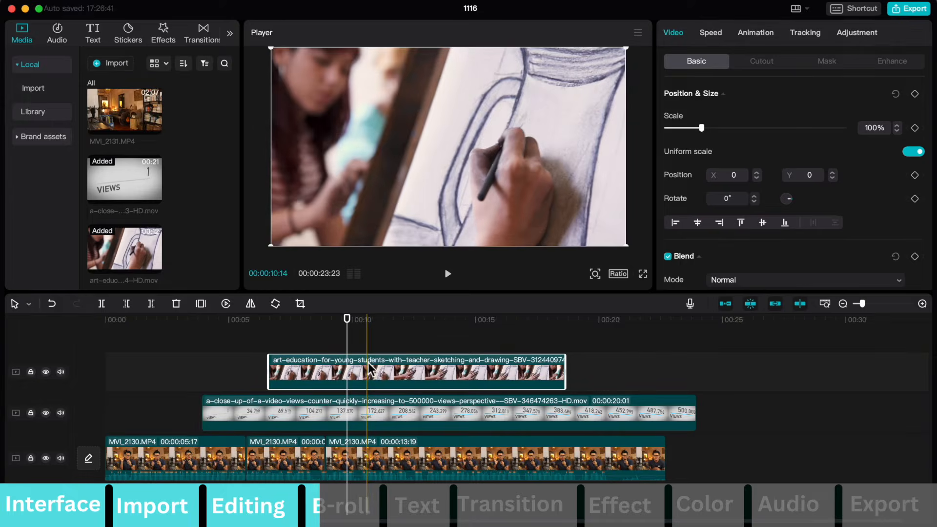
key(Delete)
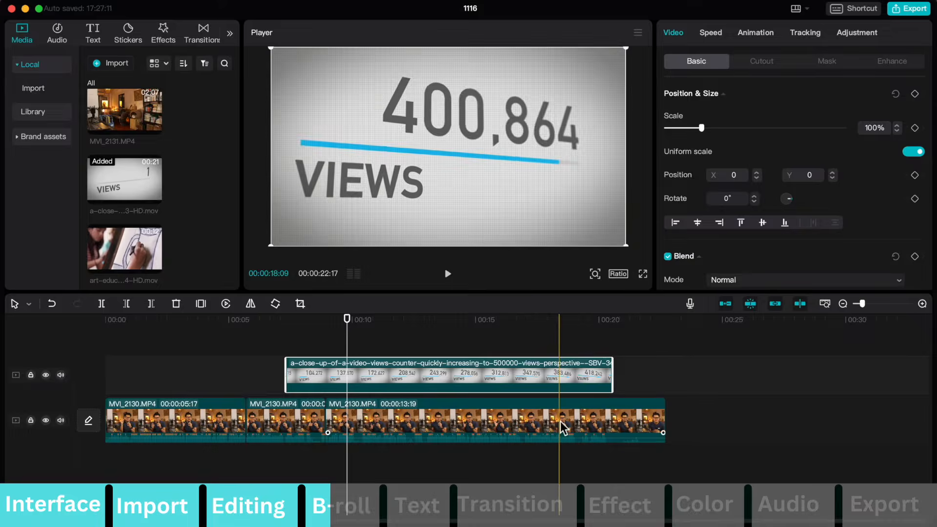
Trim the end of the views-counter clip to leave about 4 seconds and move it to start at about 3.5 seconds.
drag(616, 370, 586, 372)
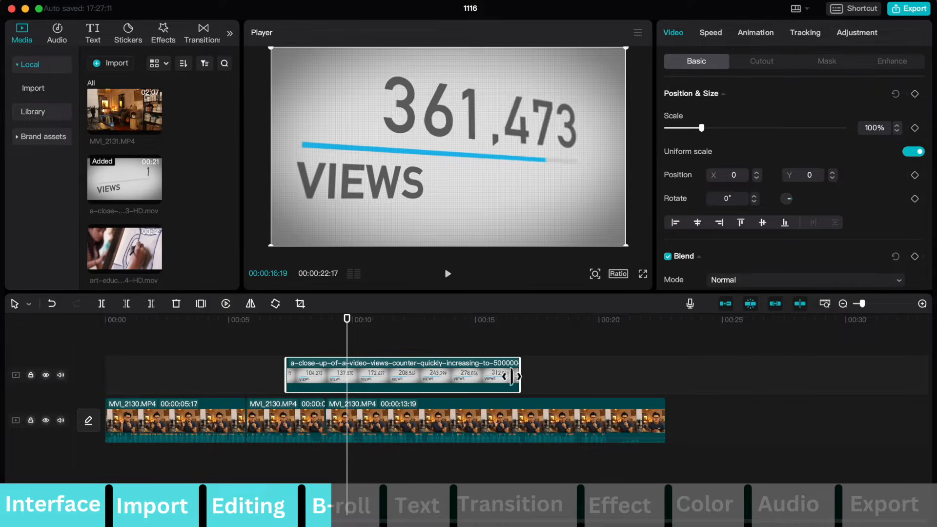
drag(321, 366, 225, 364)
Add the male-editor-in-headphones clip to the B-roll track, starting at about 10 seconds.
scroll(144, 186, down, 1)
scroll(169, 234, down, 3)
drag(152, 188, 477, 382)
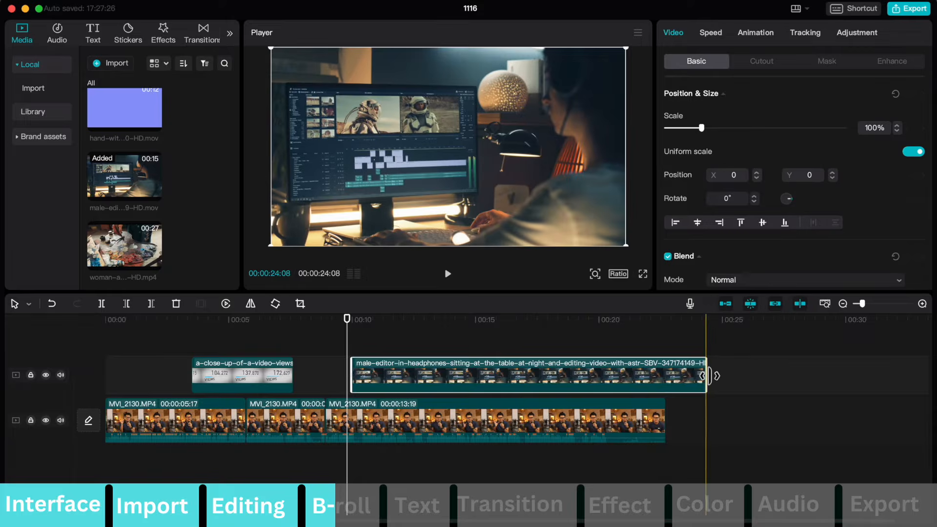
Trim the end of the male-editor clip to leave about 2 seconds and play back the result.
drag(709, 376, 399, 378)
click(312, 352)
key(space)
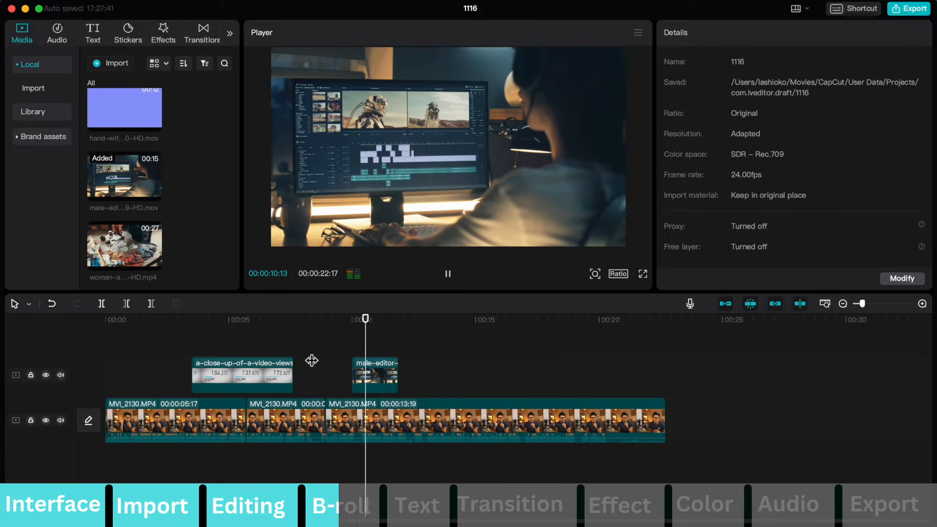
key(space)
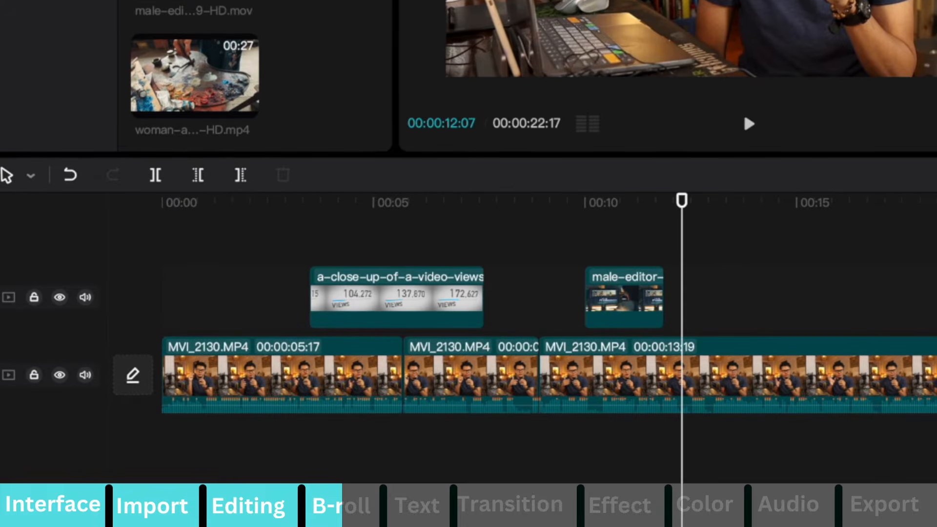
Lock and unlock the B-roll track, and move the views-counter clip to start at about 4 seconds.
click(34, 297)
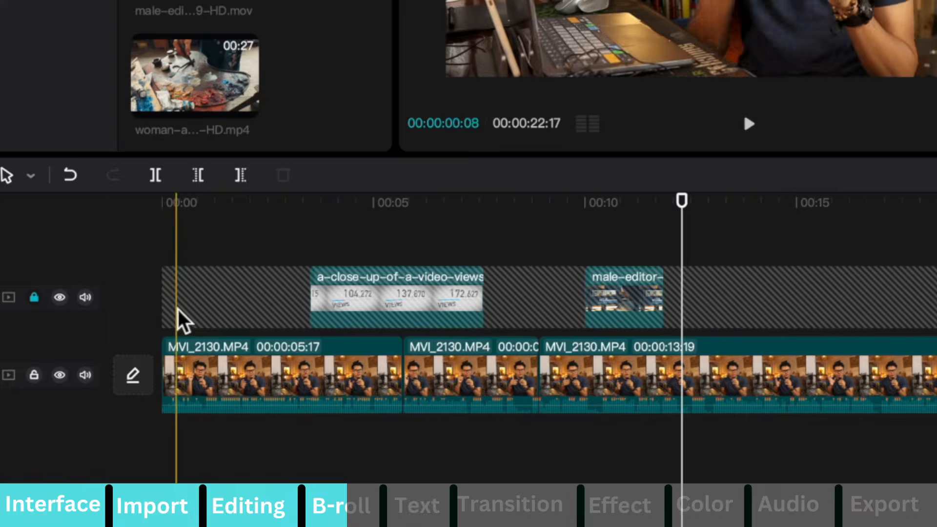
click(34, 298)
mouse_move(373, 313)
mouse_down()
mouse_move(512, 293)
mouse_move(479, 317)
mouse_move(278, 303)
mouse_move(383, 303)
mouse_move(391, 312)
mouse_up()
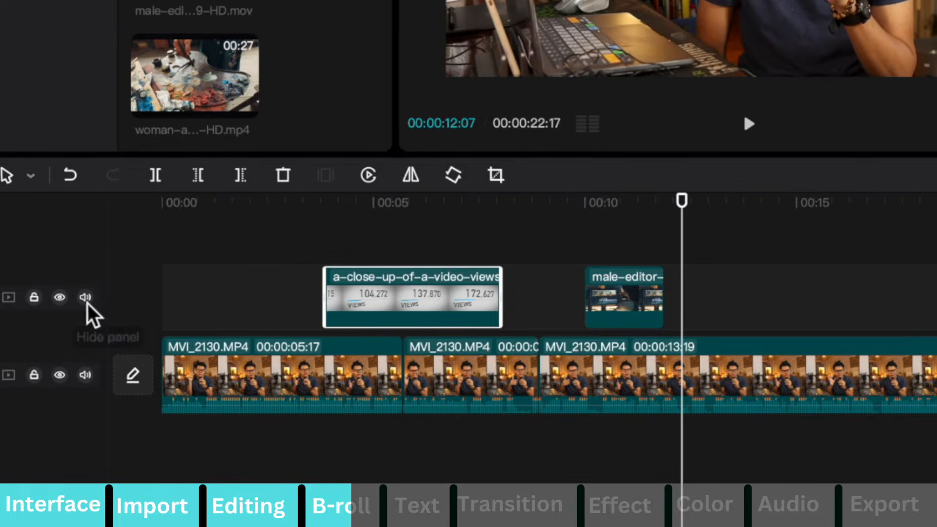
Hide the B-roll track, unhide it, and play back the overlaid section from about 4 seconds.
click(60, 298)
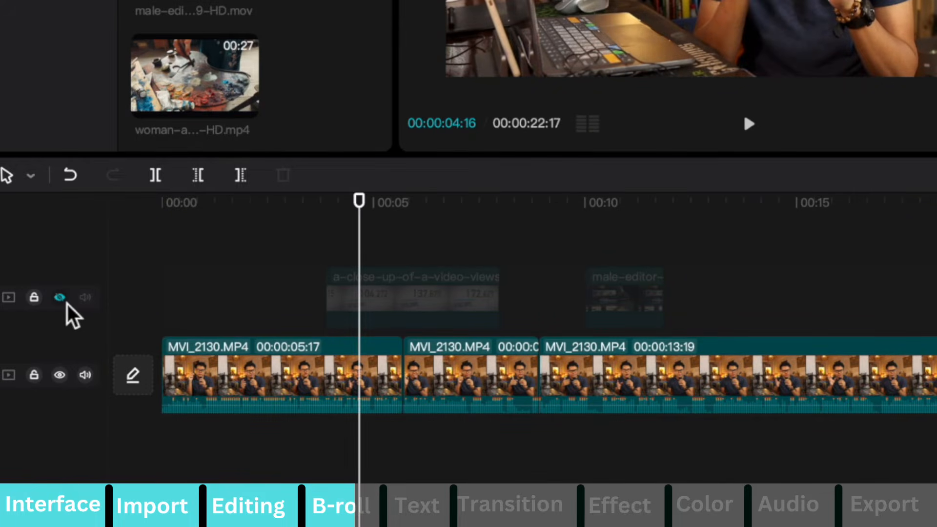
click(62, 299)
key(space)
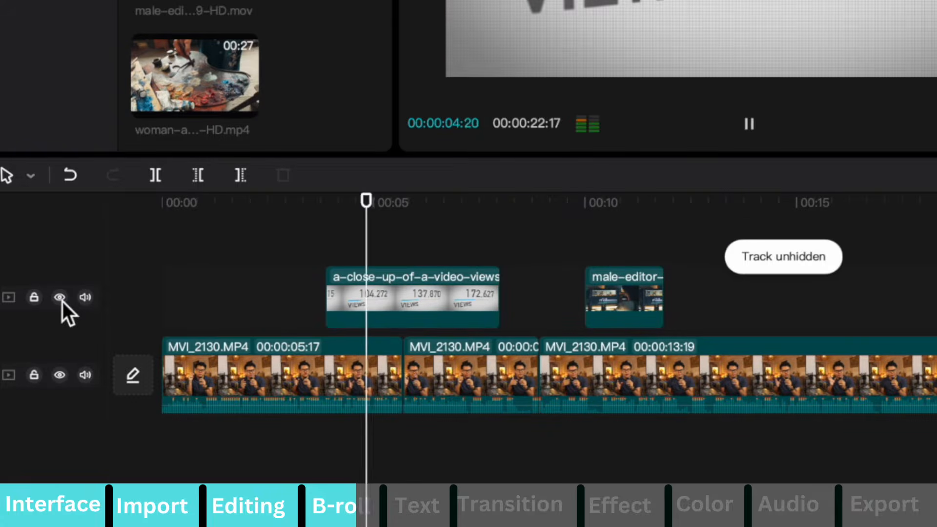
key(space)
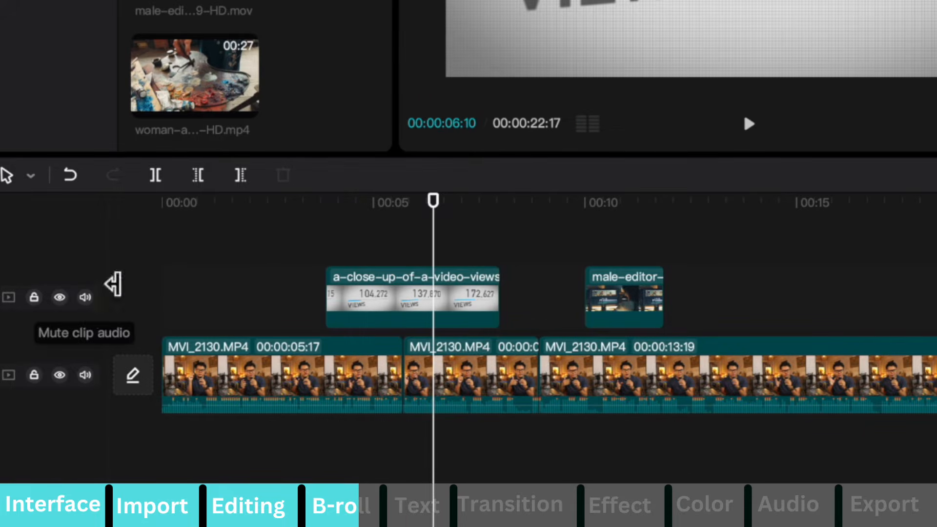
Mute the B-roll track's audio, and test muting and unmuting the main track during playback.
click(85, 297)
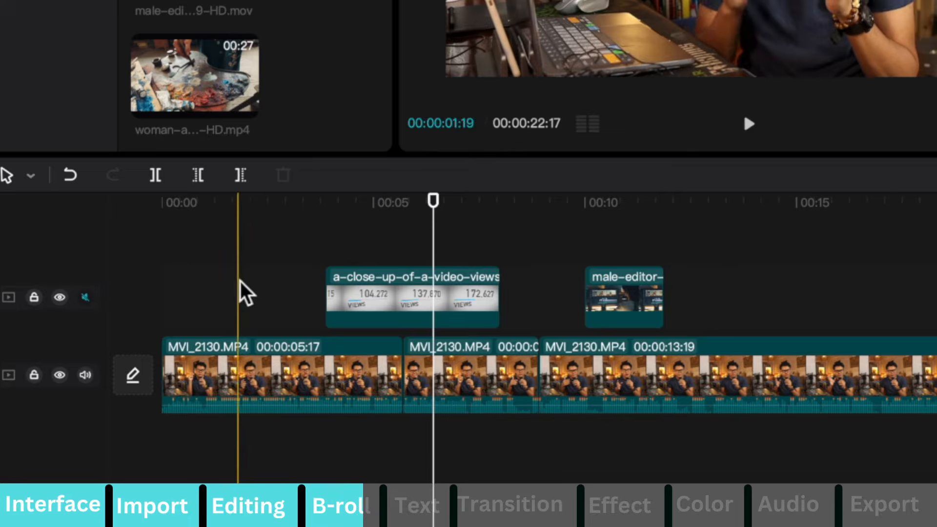
click(89, 378)
key(space)
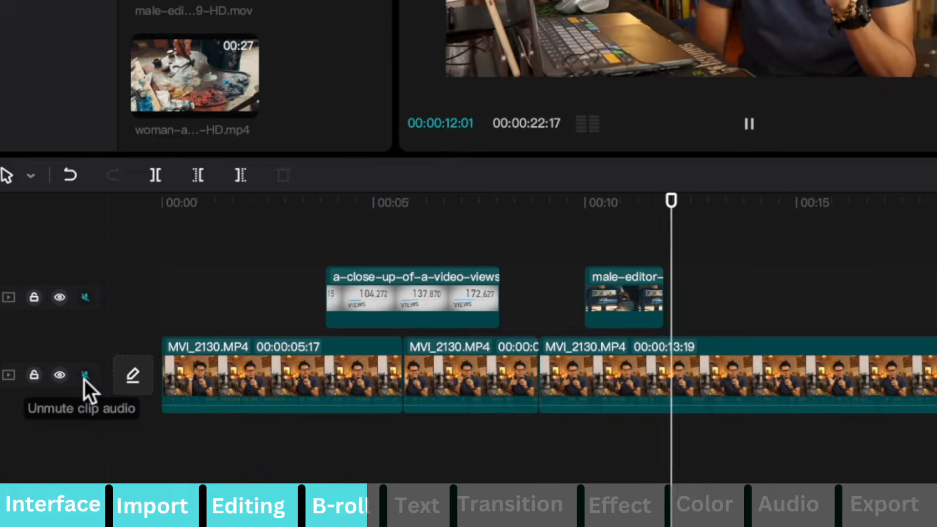
click(84, 376)
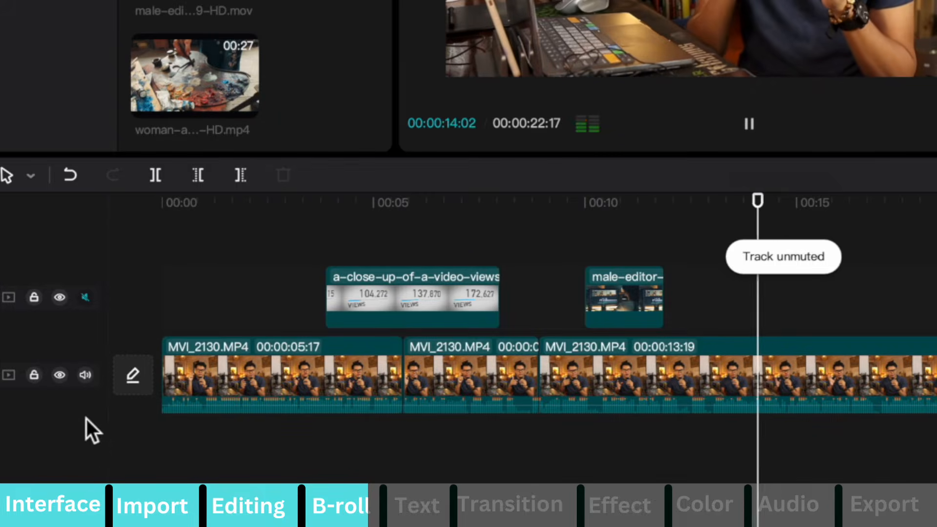
key(space)
Reorder the main footage so the longest segment comes first, followed by the short segment and the former opening segment.
click(453, 370)
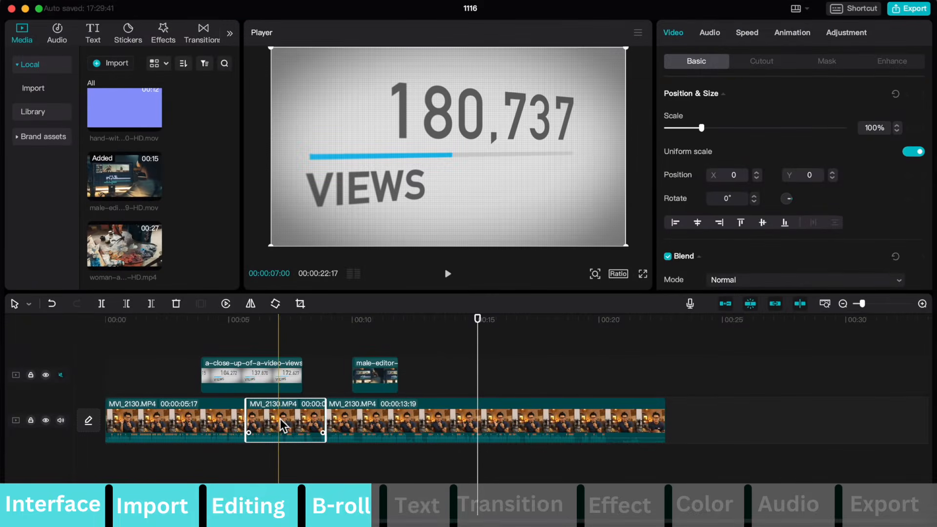
drag(282, 425, 664, 421)
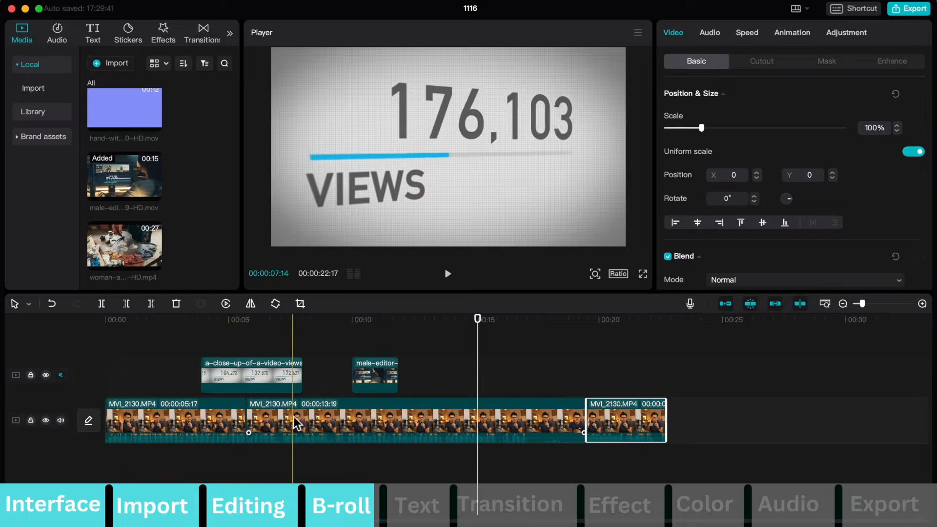
drag(184, 431, 611, 425)
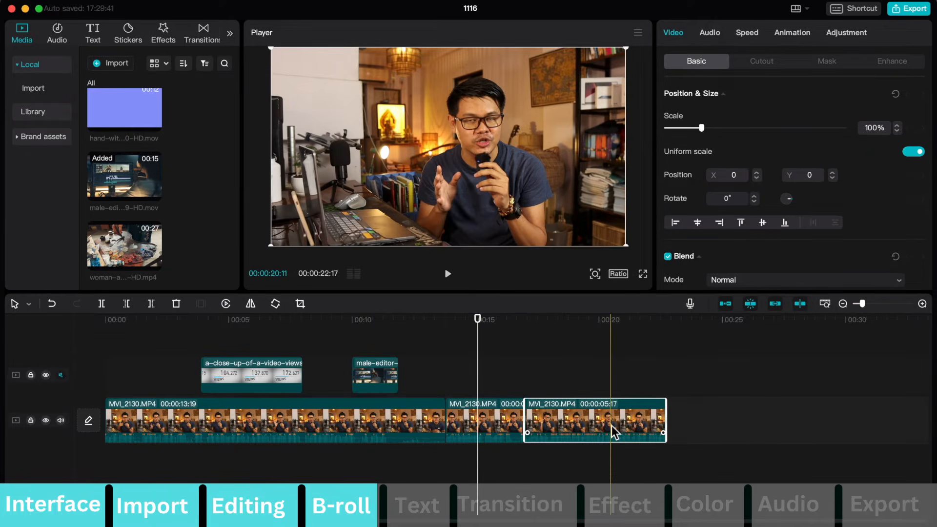
Swap the order of the B-roll clips, starting the male-editor clip at about 8 seconds and the views-counter clip at about 11 seconds.
drag(388, 376, 366, 349)
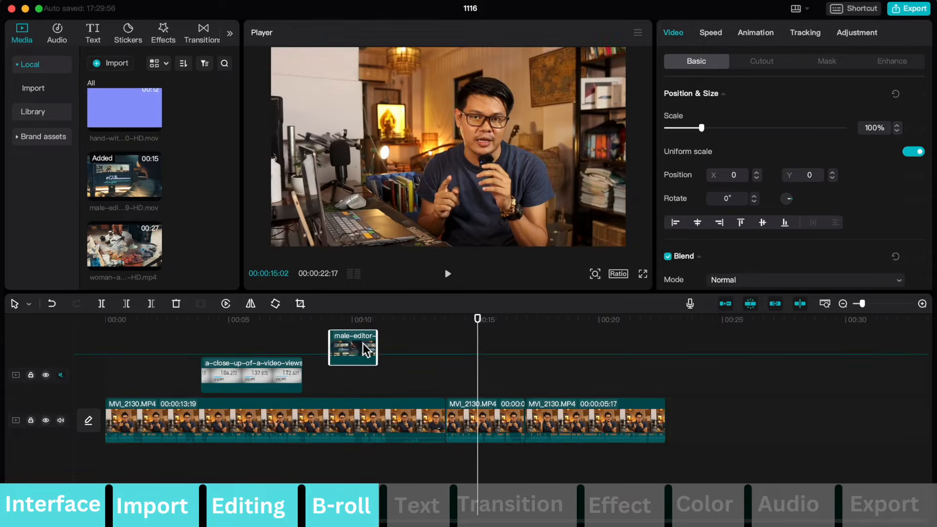
drag(178, 323, 152, 374)
drag(250, 375, 419, 374)
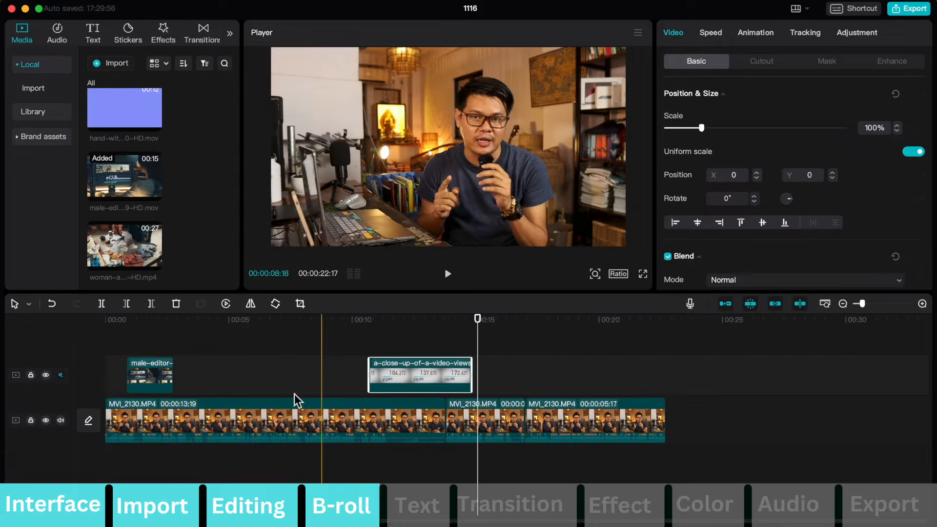
drag(142, 372, 316, 373)
click(272, 372)
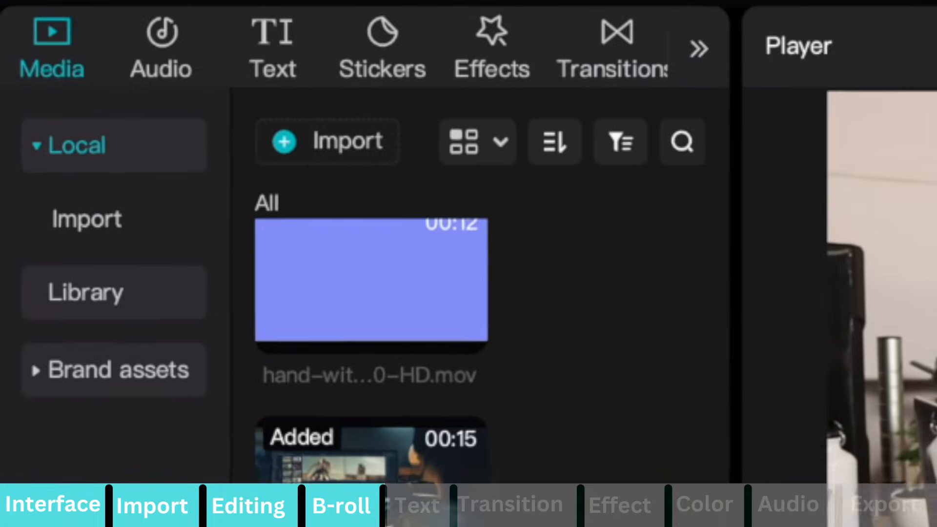
Add a default text clip on a new track above the B-roll, starting at about 0.5 seconds.
click(280, 45)
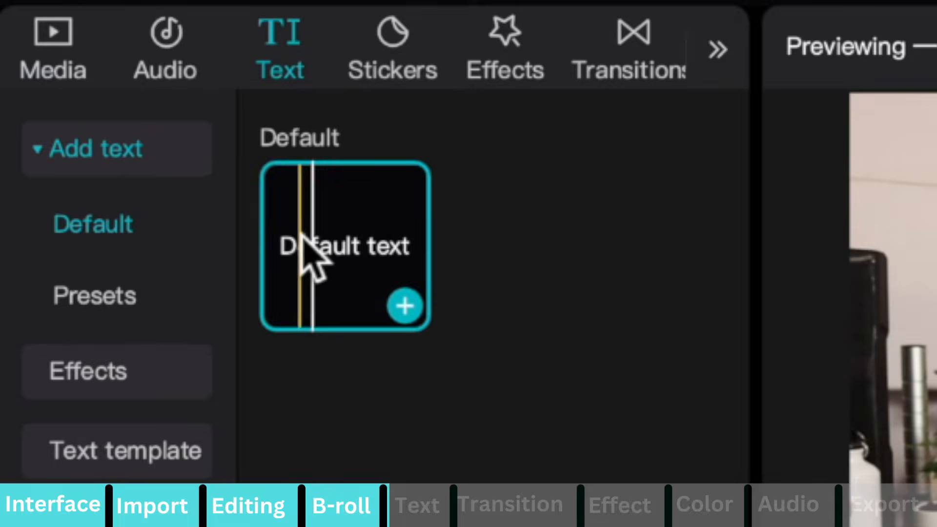
mouse_move(305, 234)
mouse_down()
mouse_move(342, 526)
mouse_move(390, 526)
mouse_move(382, 526)
mouse_up()
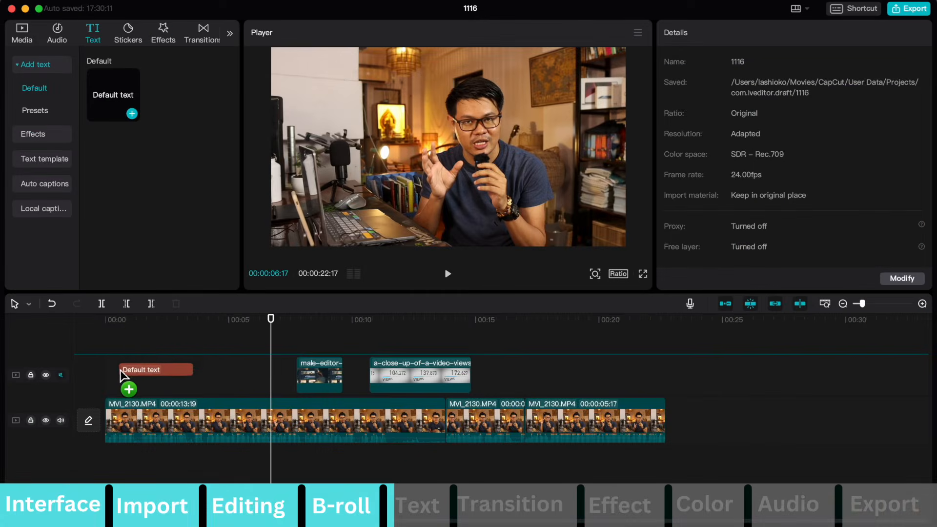
drag(120, 370, 119, 348)
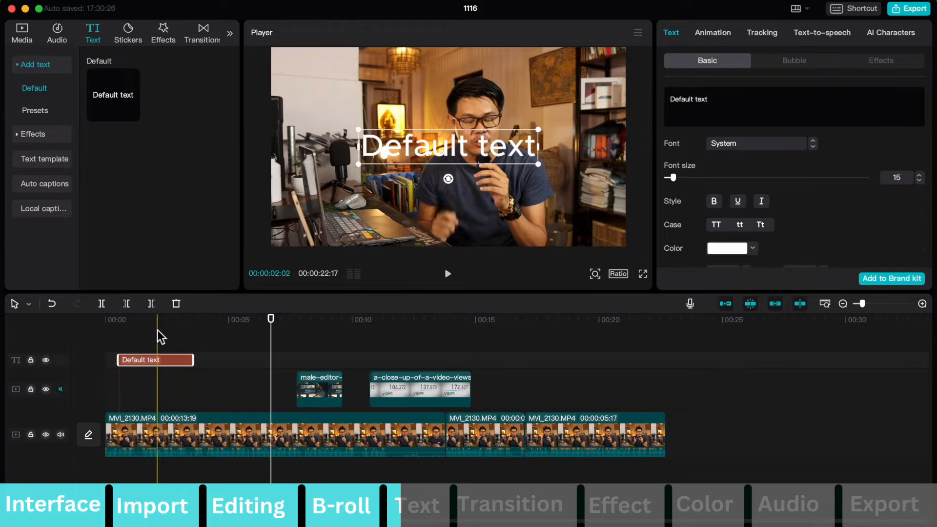
Change the default text to "Lashio Ko Vlogs", reposition it toward the frame's lower left, and play back the opening.
click(145, 361)
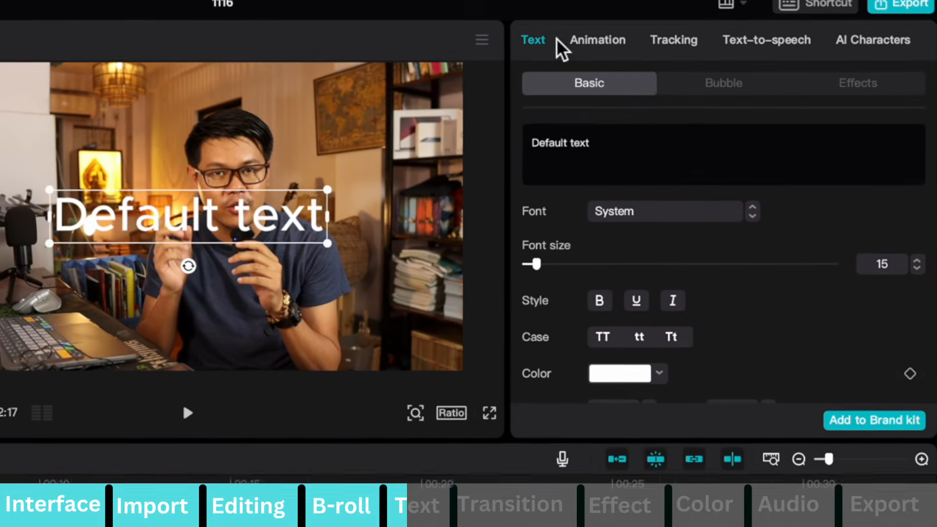
key(ctrl+a)
text(Lashio Ko Vlogs)
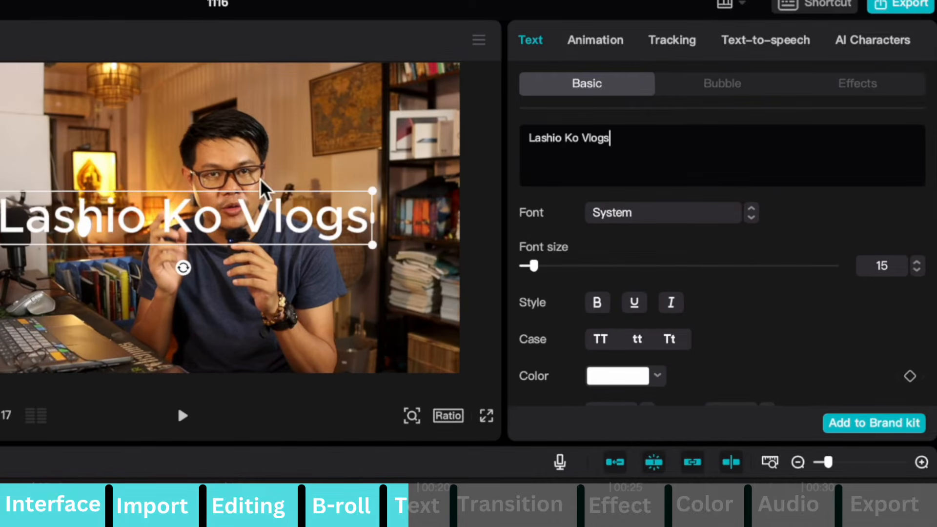
drag(264, 190, 145, 329)
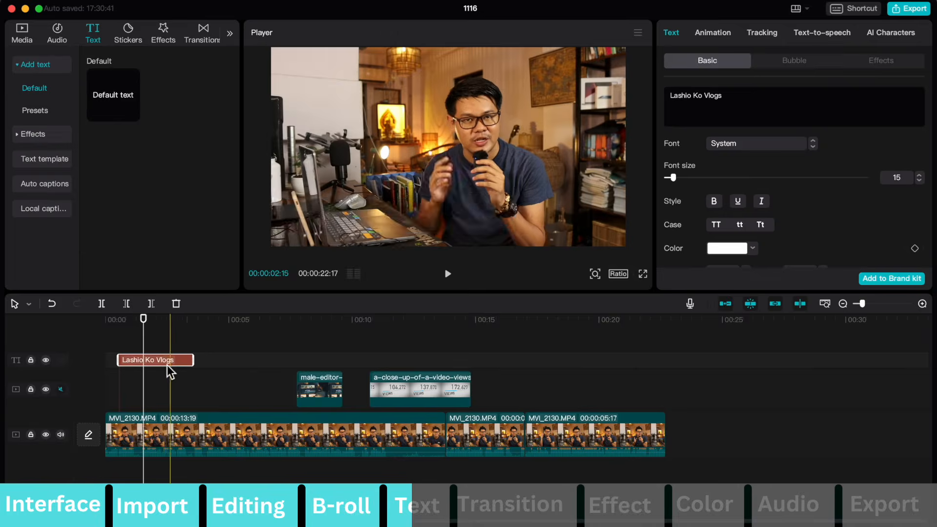
click(96, 337)
key(space)
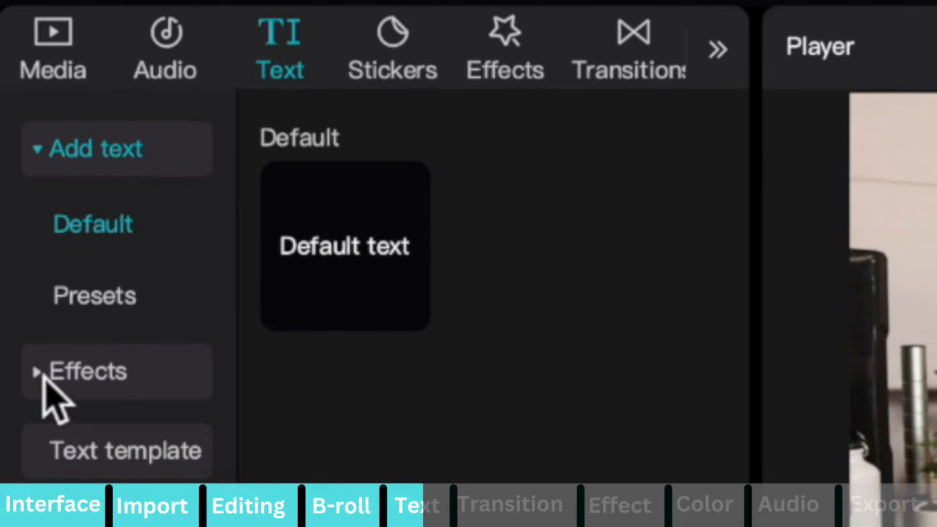
Add the pink Trending text effect with a white outline at about 4 seconds and set its text to "Like & Share".
click(42, 377)
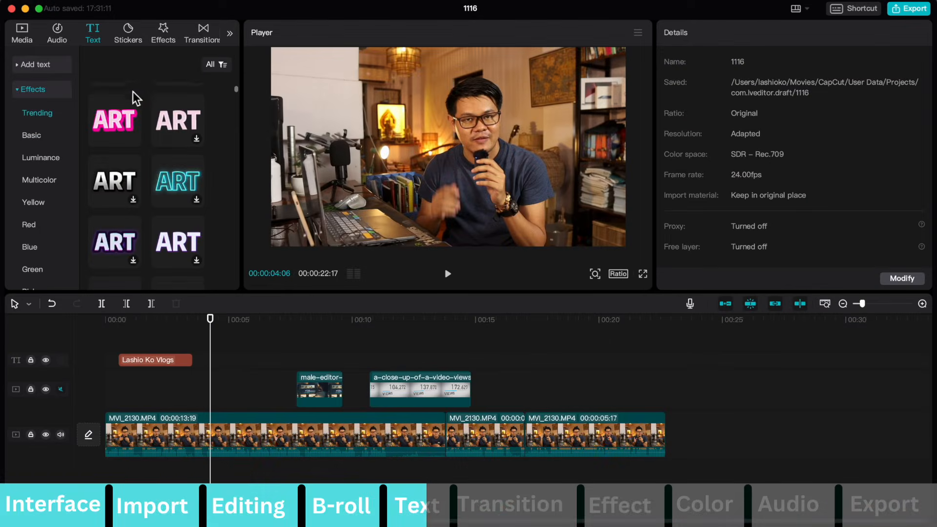
scroll(142, 117, down, 5)
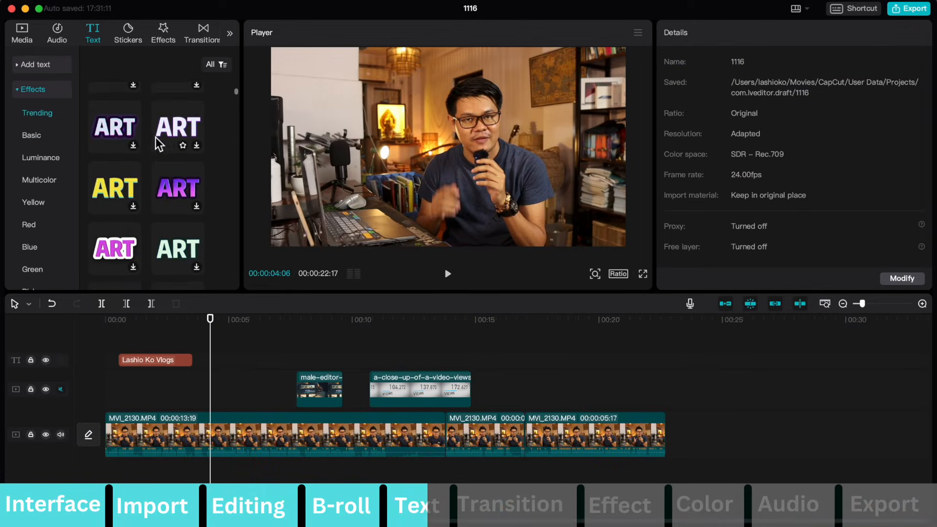
click(120, 218)
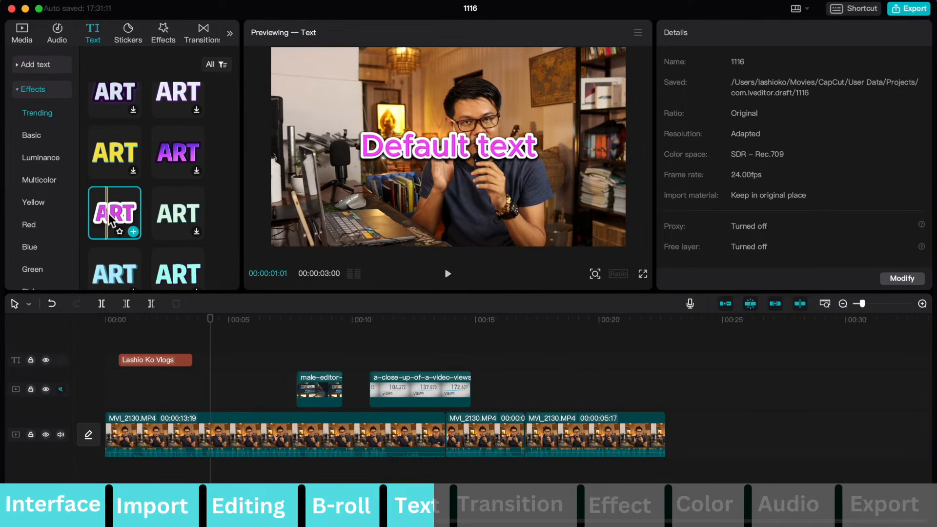
click(132, 231)
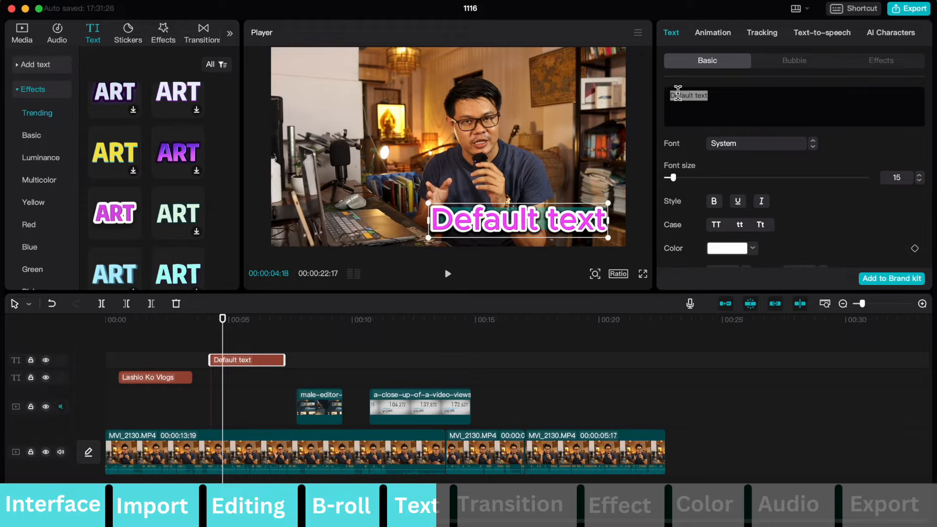
text(Like & Share)
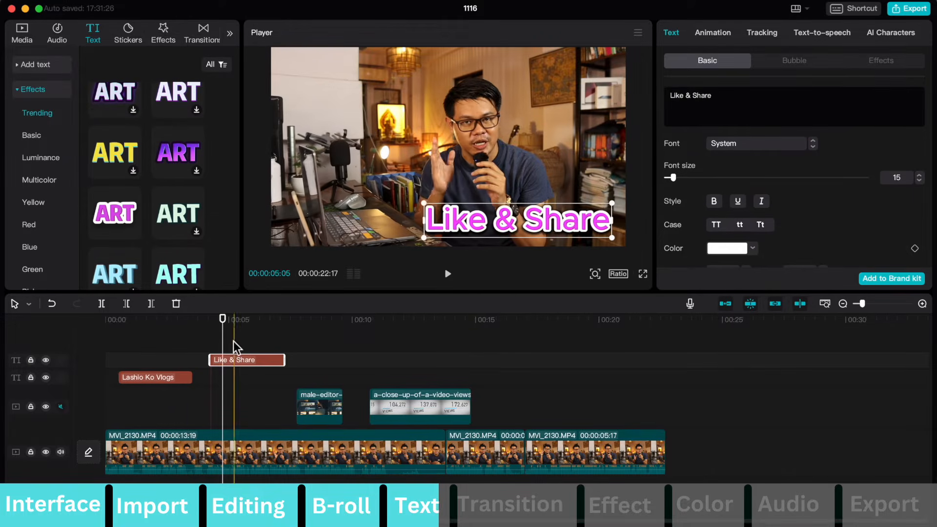
Browse the text effect styles by colour category, including Blue and Green.
scroll(37, 129, down, 2)
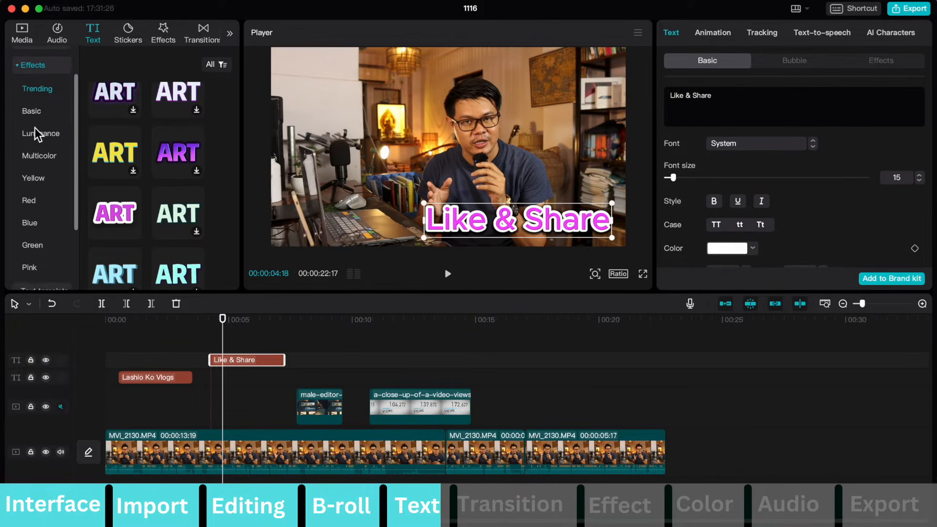
scroll(36, 131, down, 2)
scroll(149, 168, down, 8)
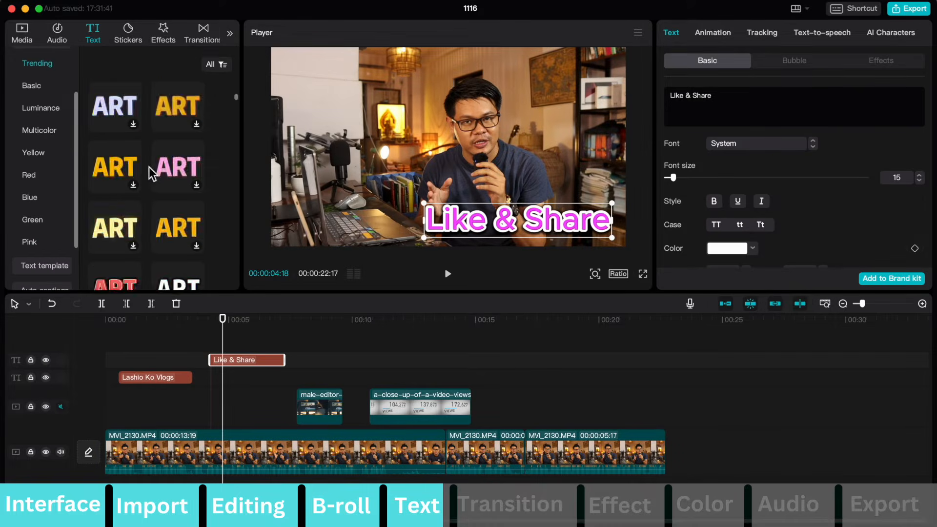
click(46, 198)
click(33, 220)
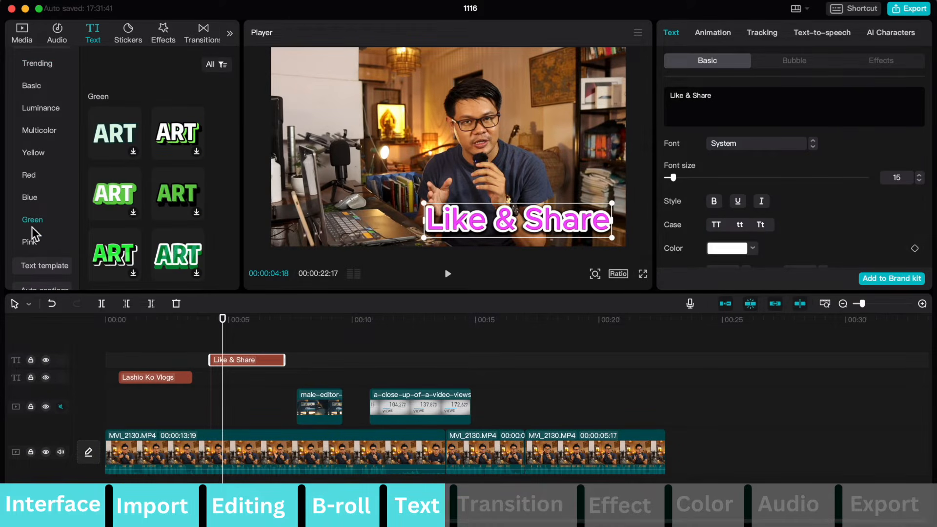
scroll(39, 224, down, 2)
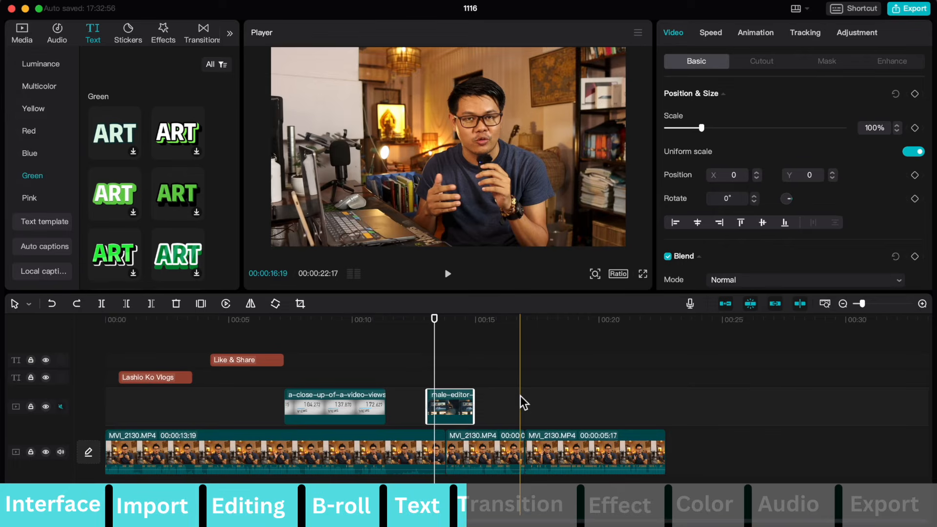
Add the Tear Apart transition at the cut between the MVI_2130.MP4 clips at 17 seconds.
scroll(519, 394, up, 5)
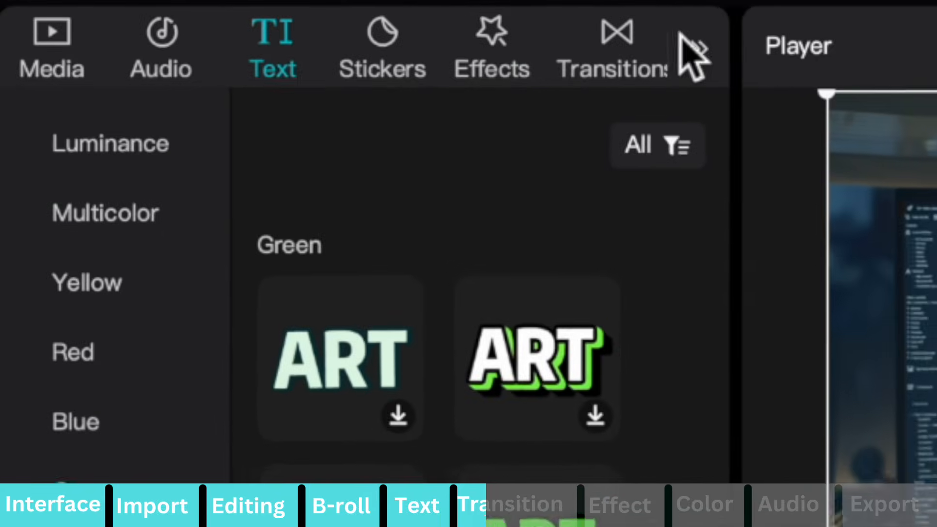
click(520, 44)
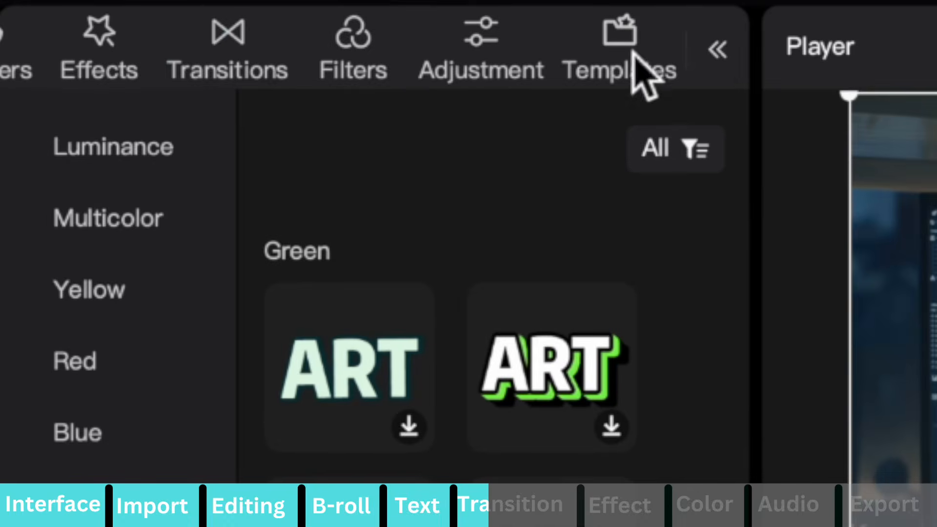
click(237, 40)
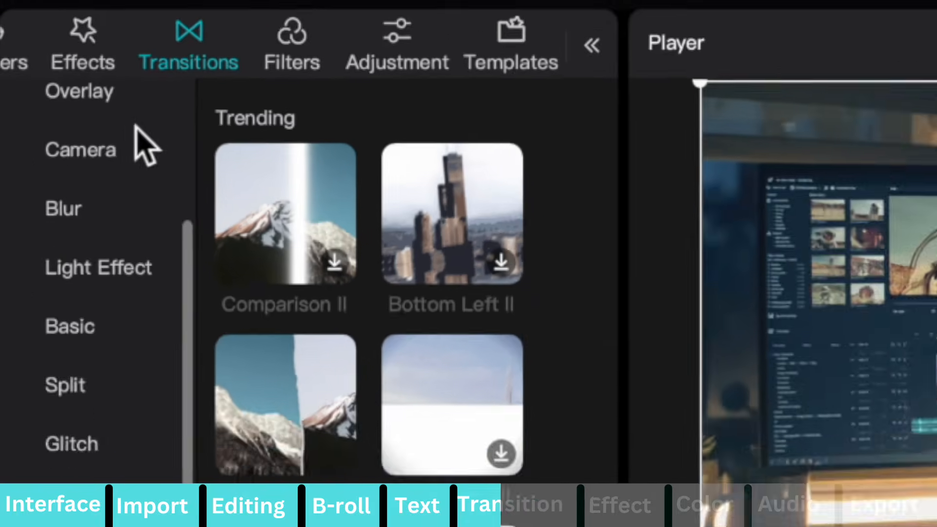
scroll(59, 76, down, 2)
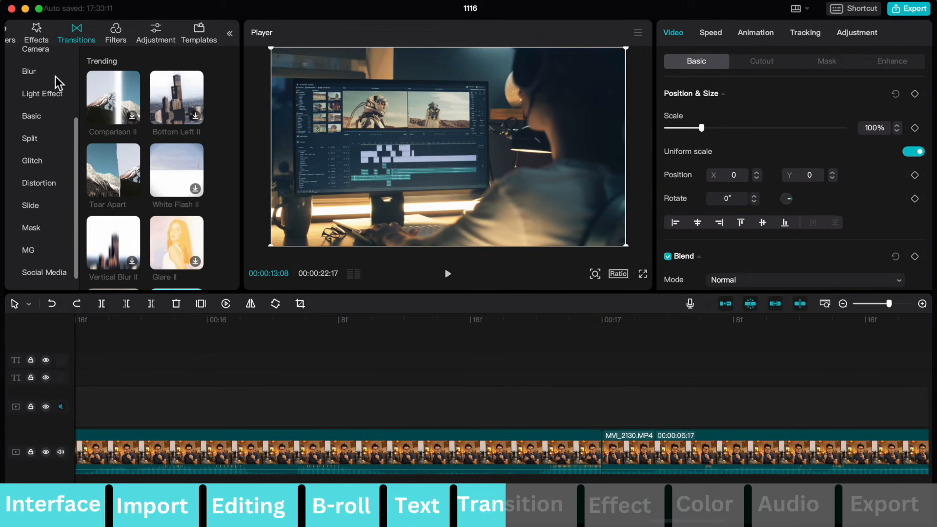
click(112, 171)
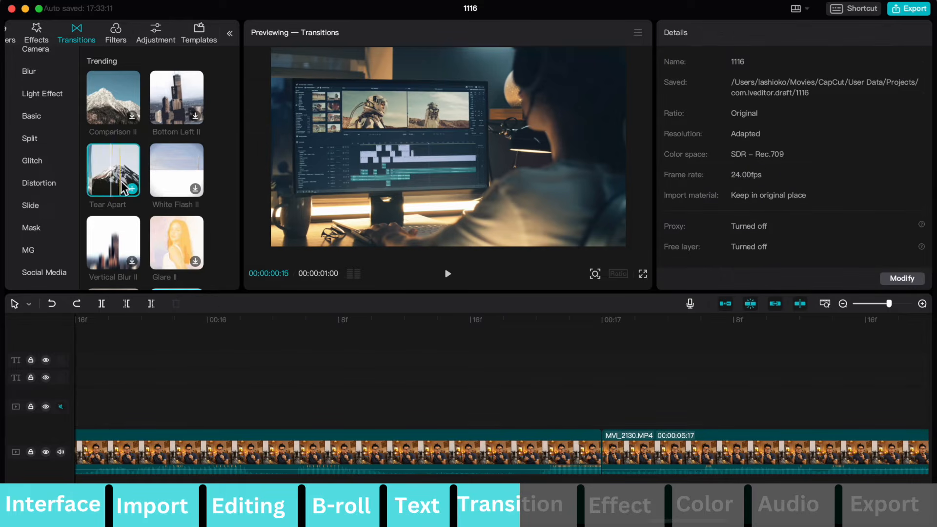
drag(124, 188, 563, 444)
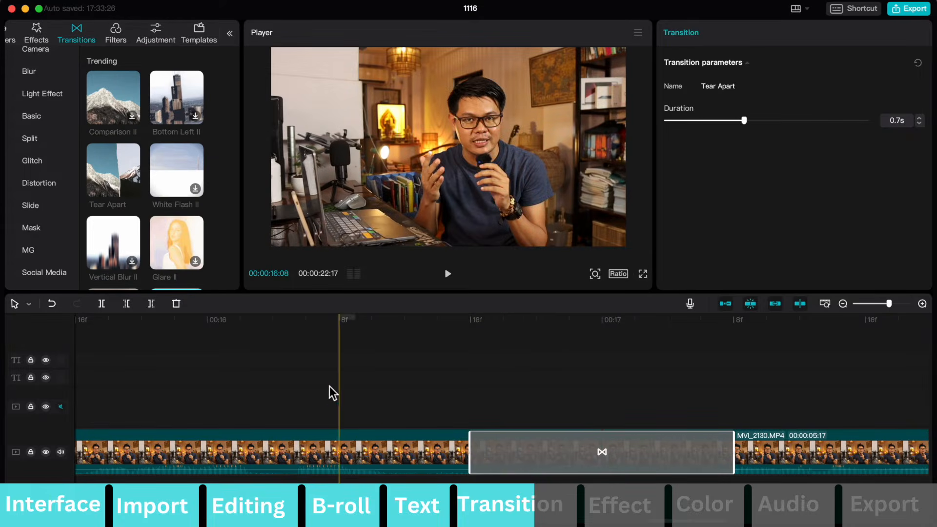
Play back the Tear Apart transition and try shortening its duration on the timeline.
click(327, 385)
key(space)
key(space)
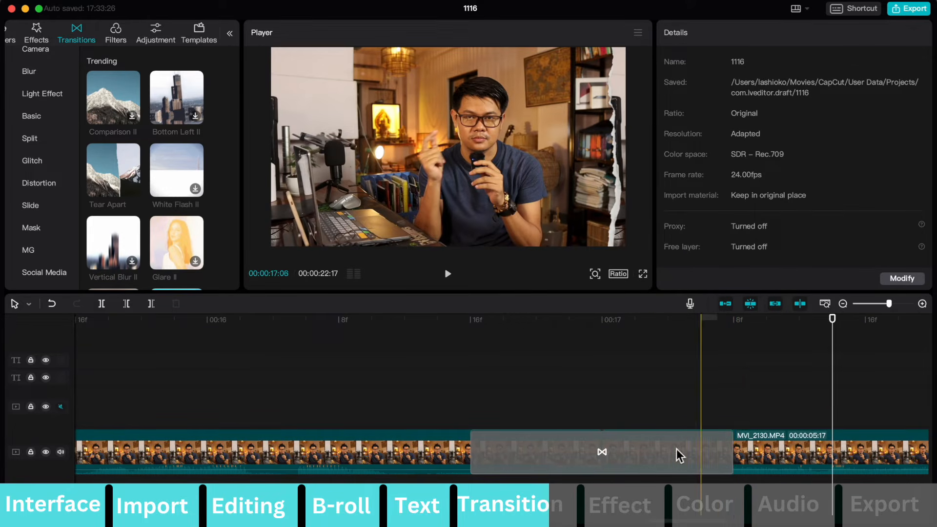
click(727, 450)
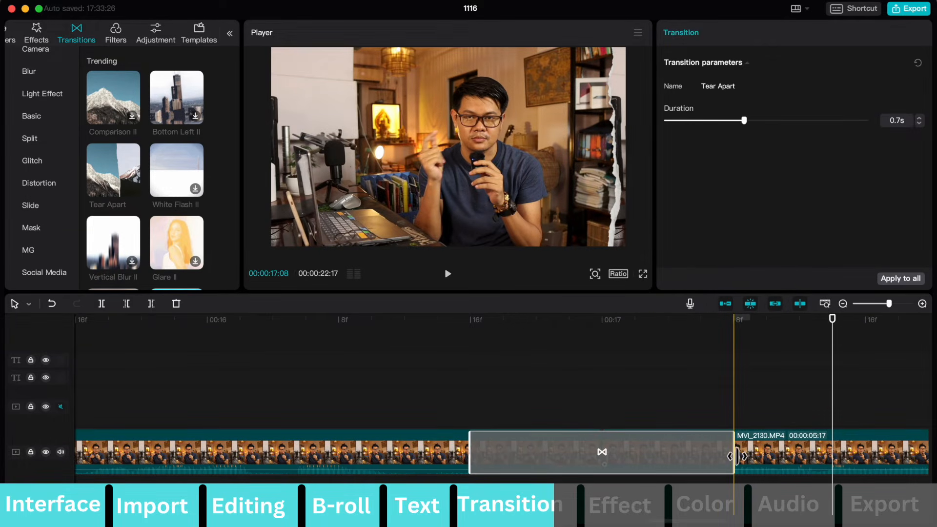
drag(734, 456, 681, 457)
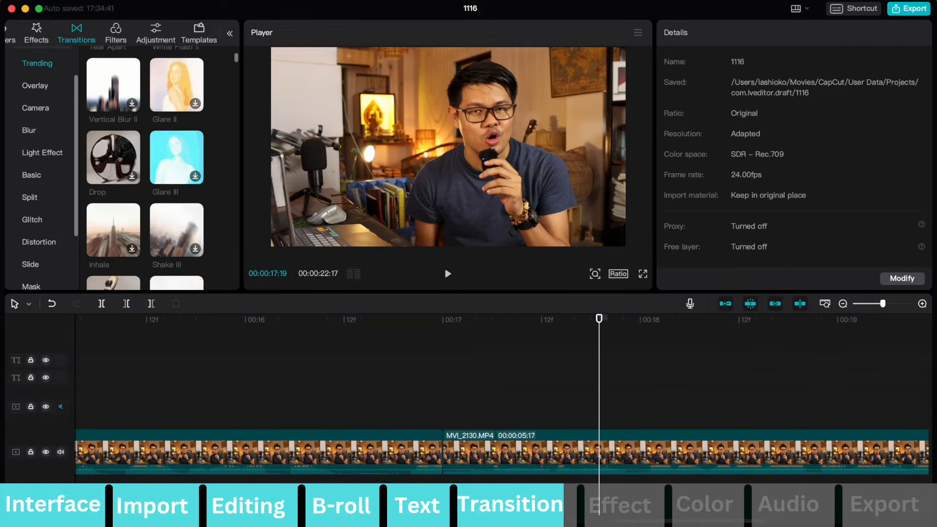
Browse the Trending transitions.
scroll(144, 121, down, 5)
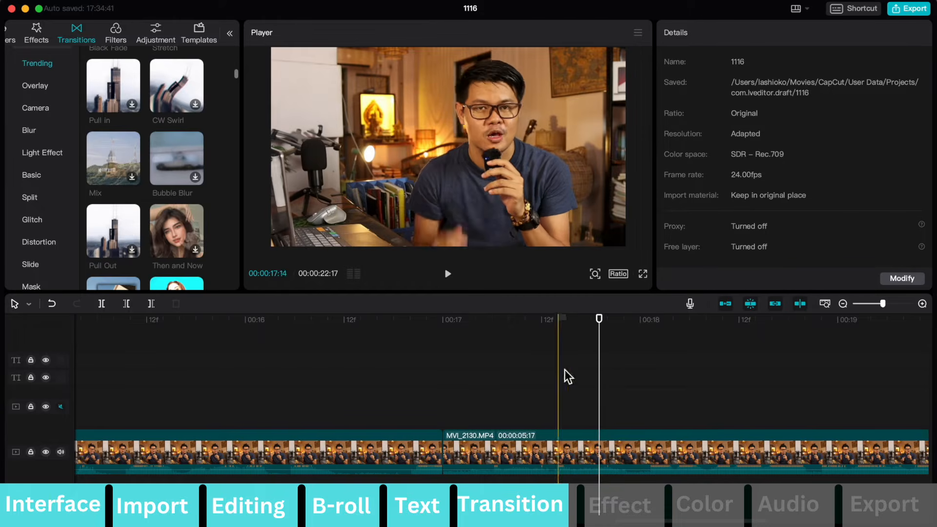
scroll(68, 177, down, 3)
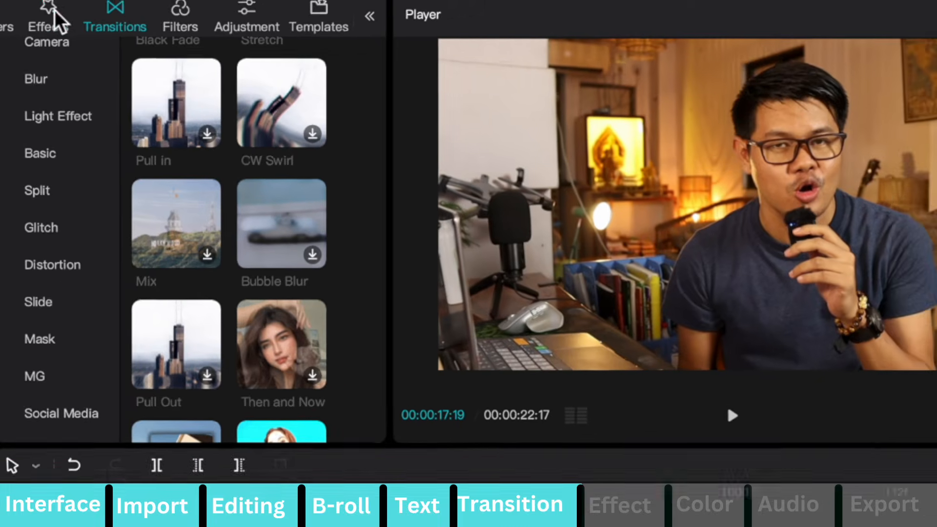
Preview the Trending video effects and add Dizzy on a separate track at about 17 seconds.
click(50, 21)
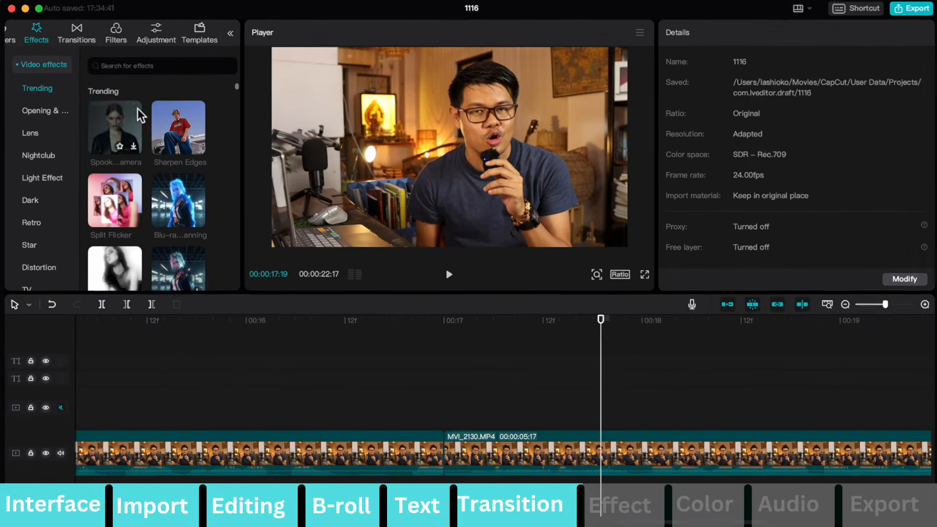
scroll(134, 117, down, 1)
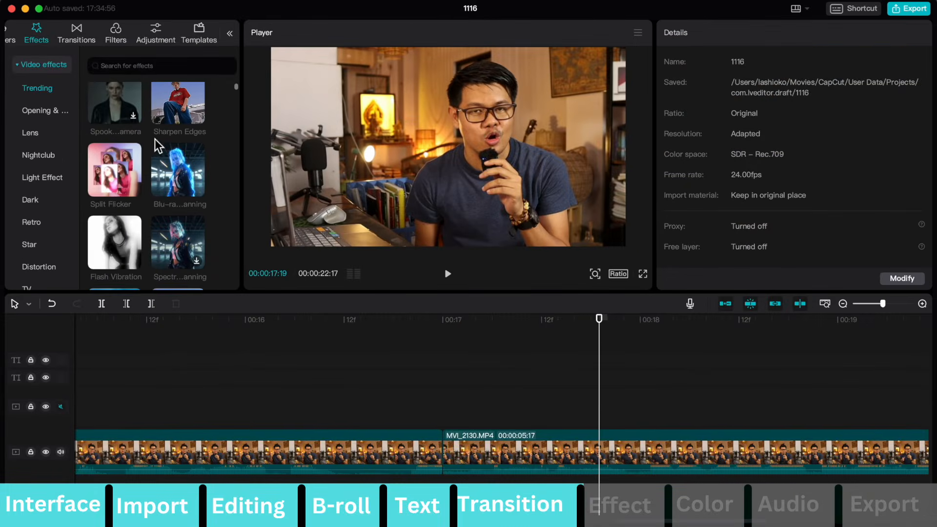
mouse_move(170, 169)
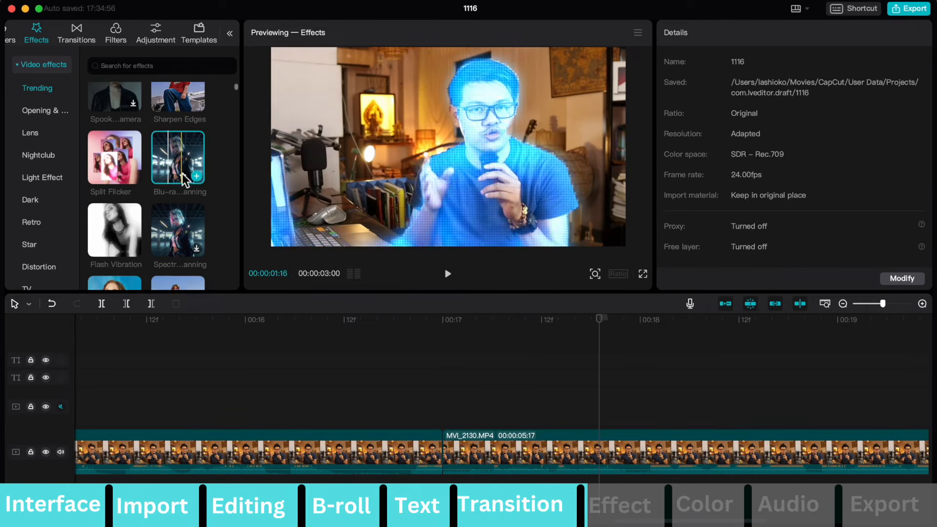
scroll(184, 215, down, 1)
scroll(176, 225, down, 1)
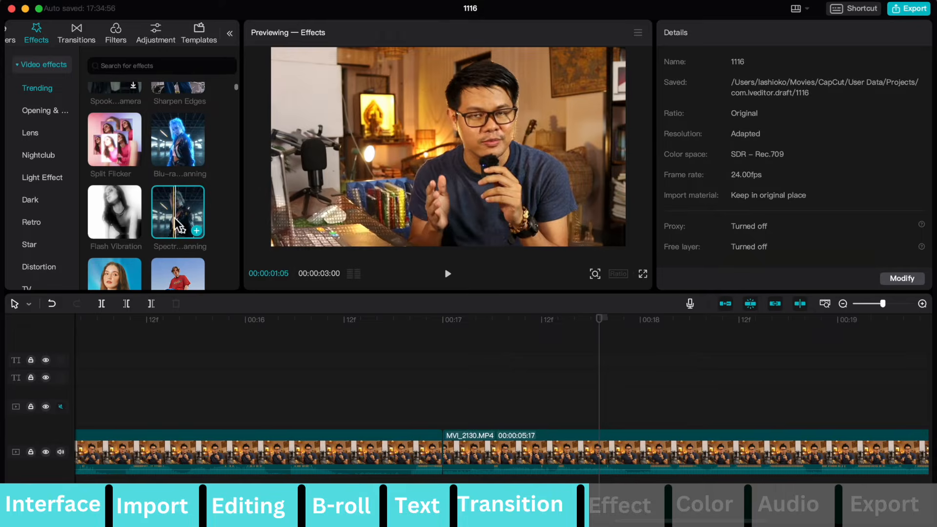
scroll(184, 214, down, 10)
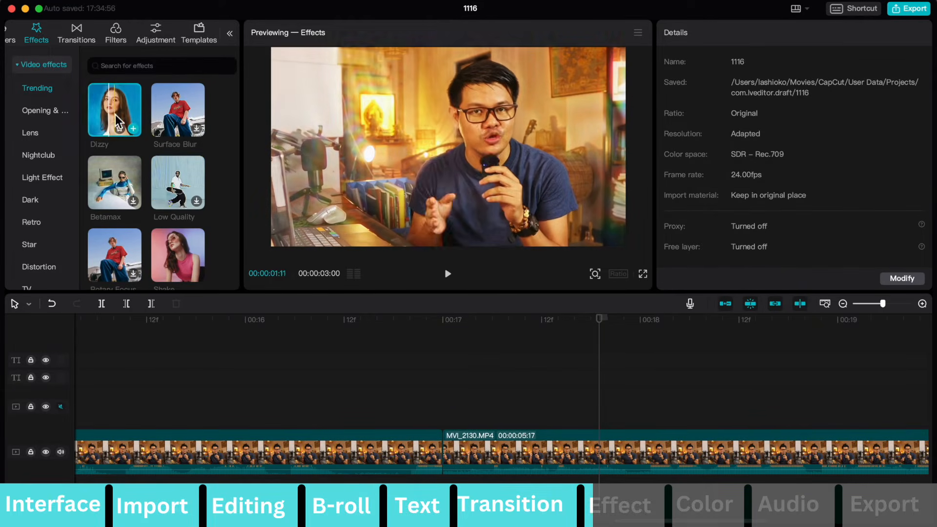
drag(130, 119, 448, 379)
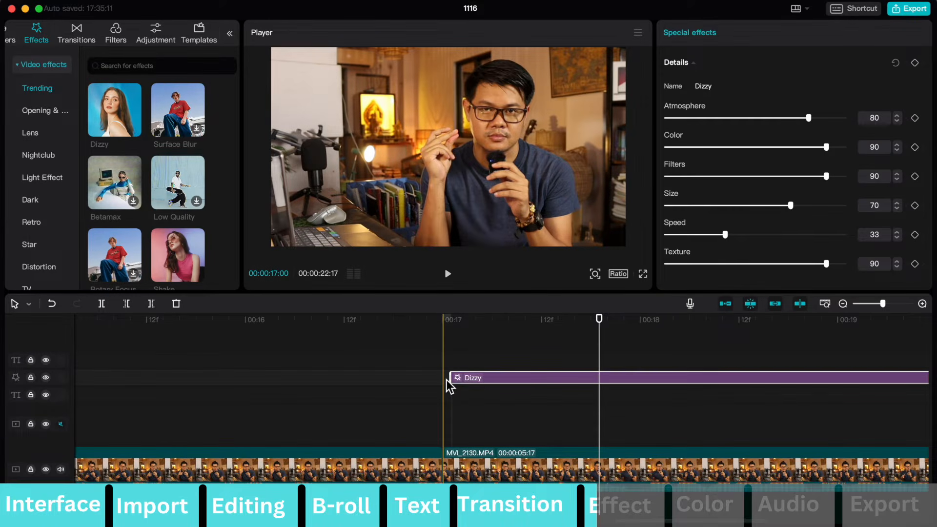
Stretch the Dizzy effect on the uppermost track across the whole video and delete it.
scroll(446, 380, down, 8)
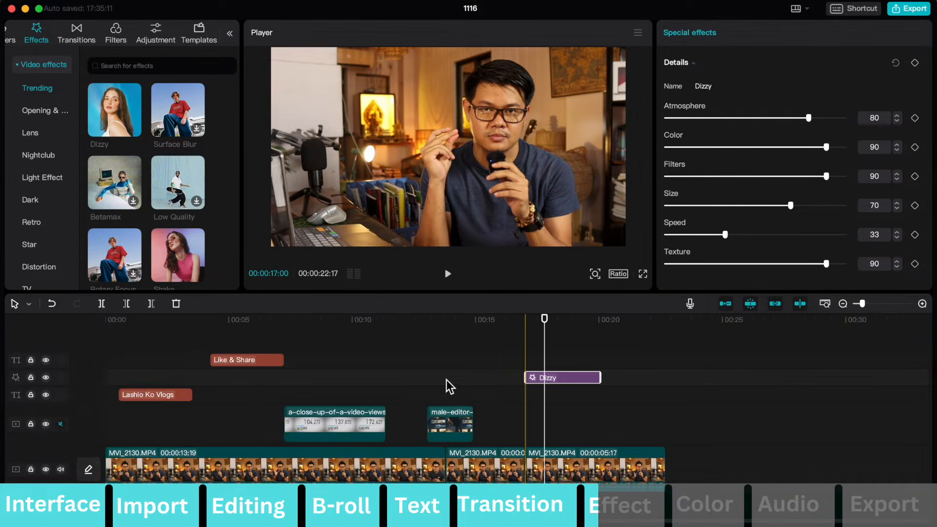
drag(526, 377, 330, 327)
drag(175, 326, 667, 357)
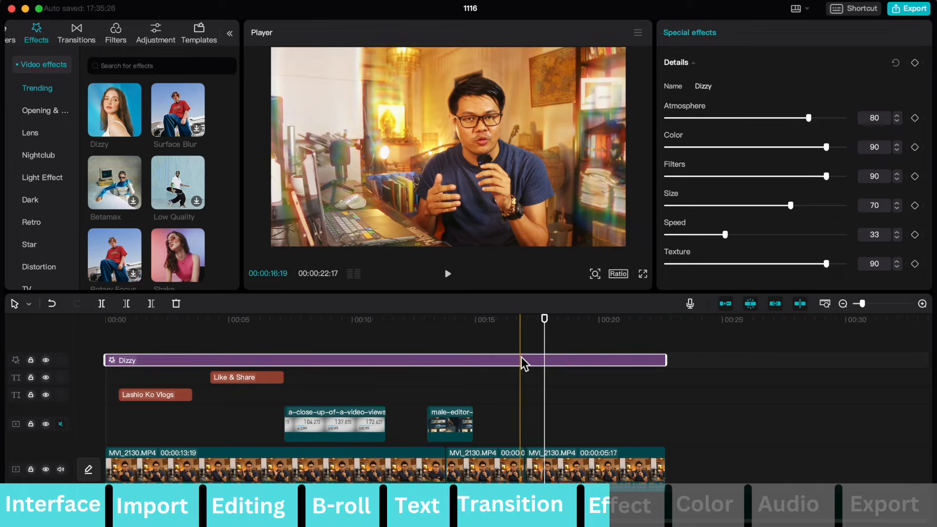
key(Delete)
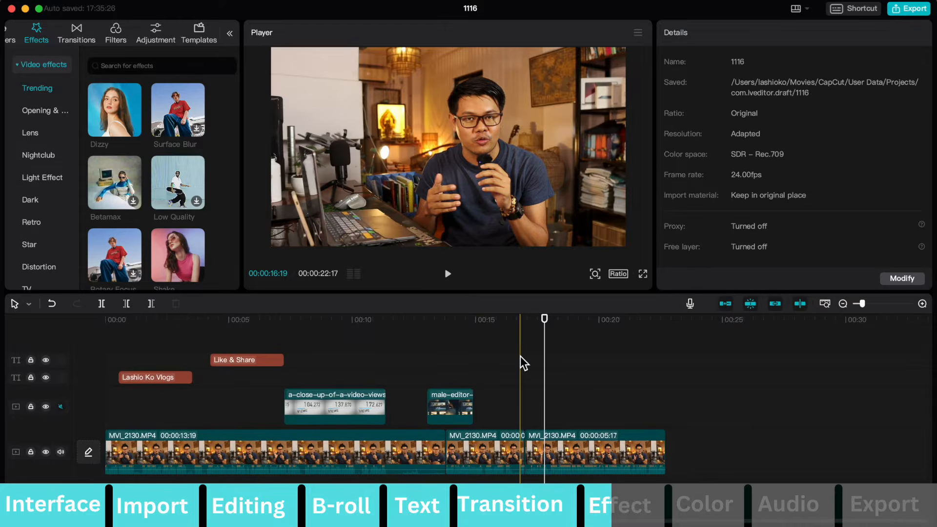
Try another Trending video effect from about 17 seconds, extend it toward the video's end, and play it back.
scroll(173, 136, down, 2)
drag(162, 104, 532, 365)
drag(596, 361, 660, 361)
click(502, 347)
key(space)
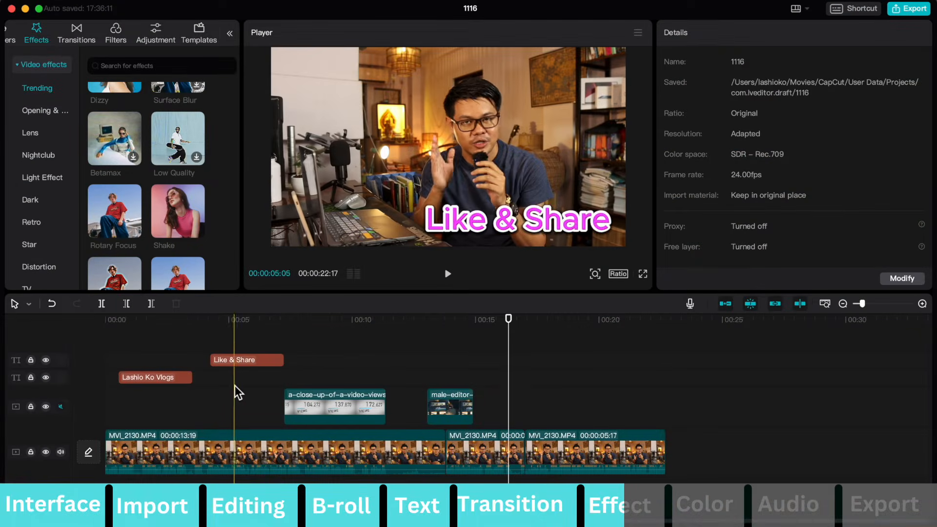
Set the first MVI_2130.MP4 clip's scale to 111%, viewing it at 00:00:01:20.
click(201, 438)
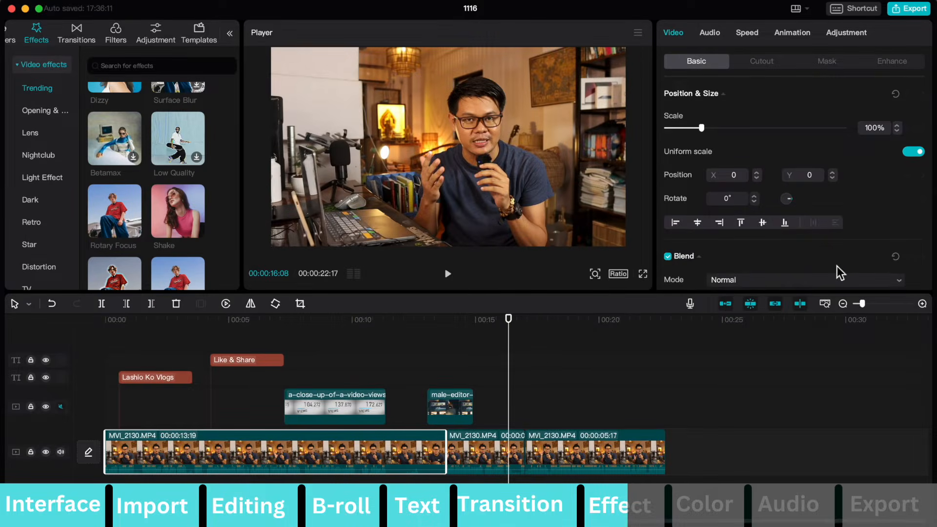
click(665, 349)
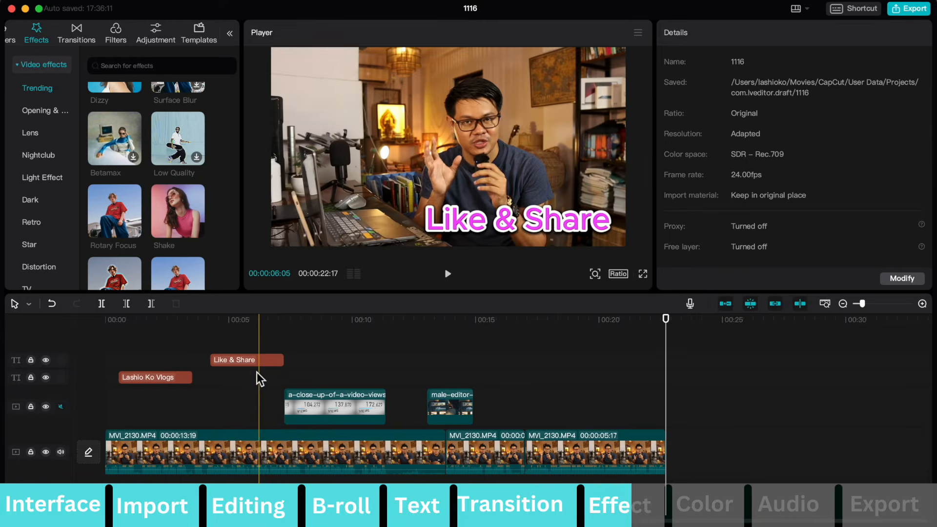
click(195, 442)
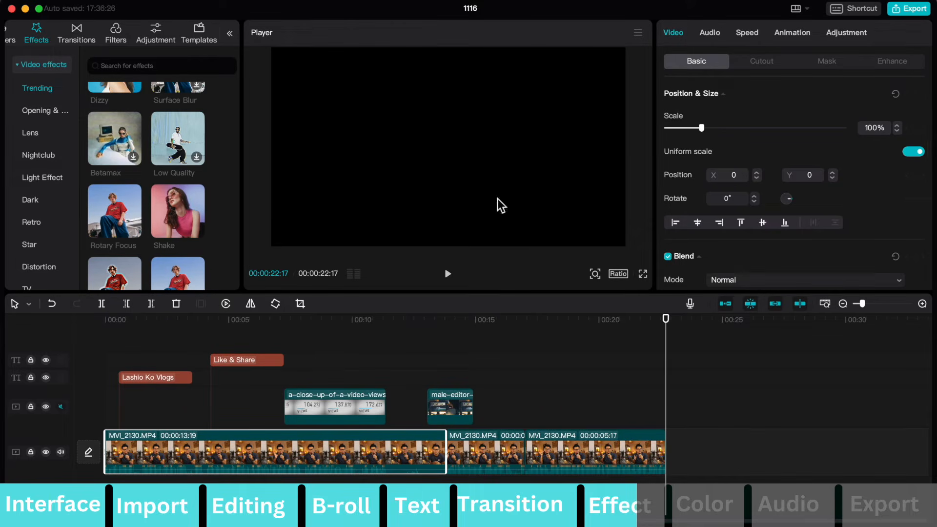
click(151, 369)
click(155, 458)
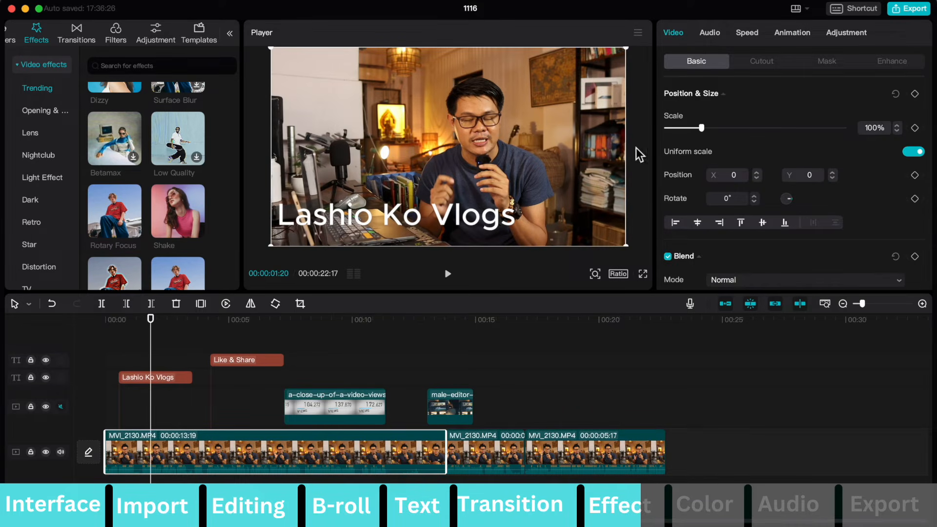
mouse_move(706, 128)
mouse_down()
mouse_move(728, 132)
mouse_move(704, 131)
mouse_up()
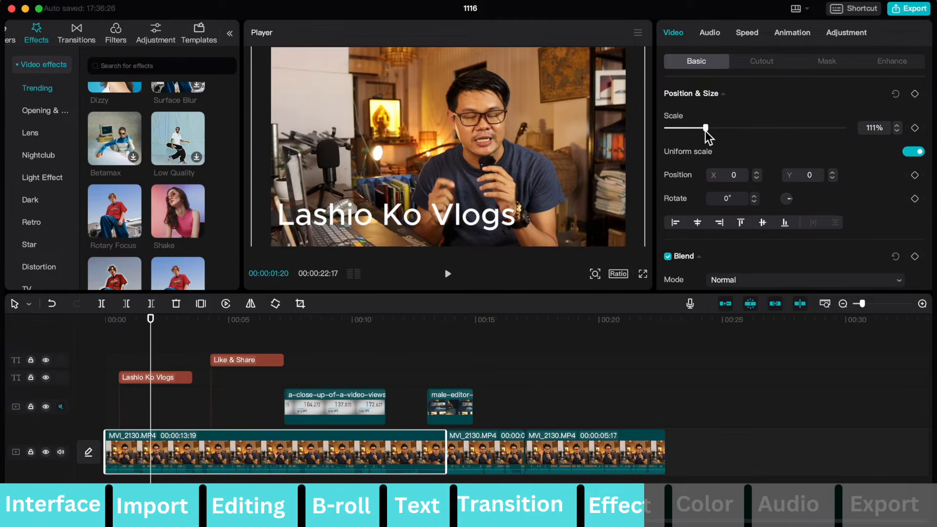
Try lowering the first clip's volume and return it to 0.0 dB.
click(709, 34)
drag(804, 128, 769, 133)
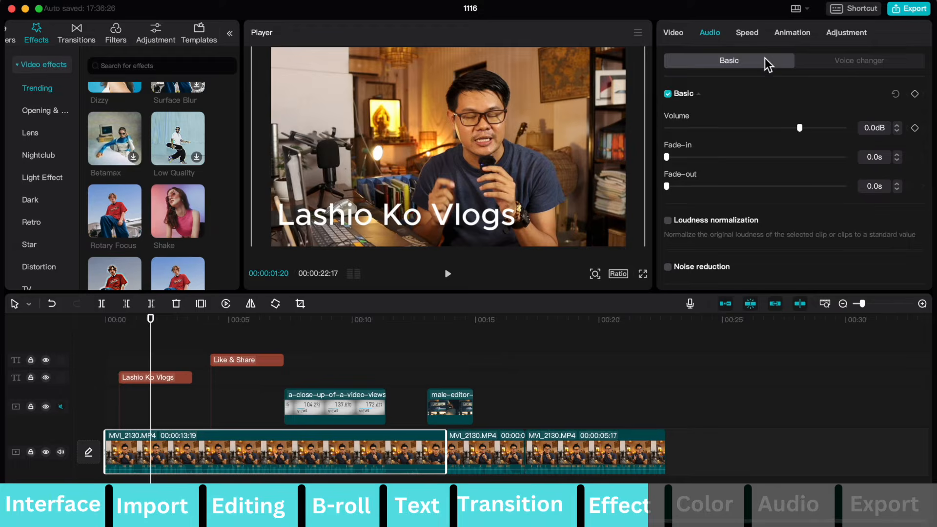
Try the first clip at 10.0x speed, play it back, and return the speed to 1.0x.
click(754, 38)
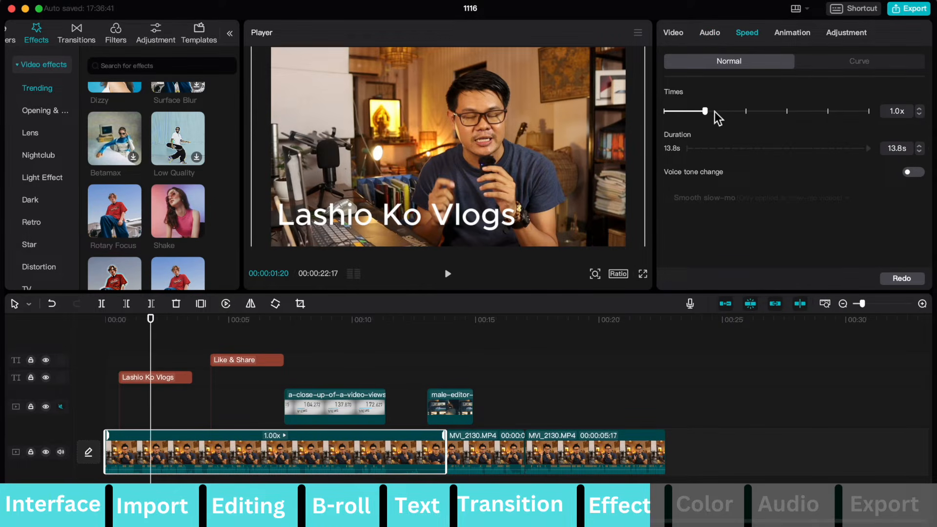
drag(710, 113, 830, 123)
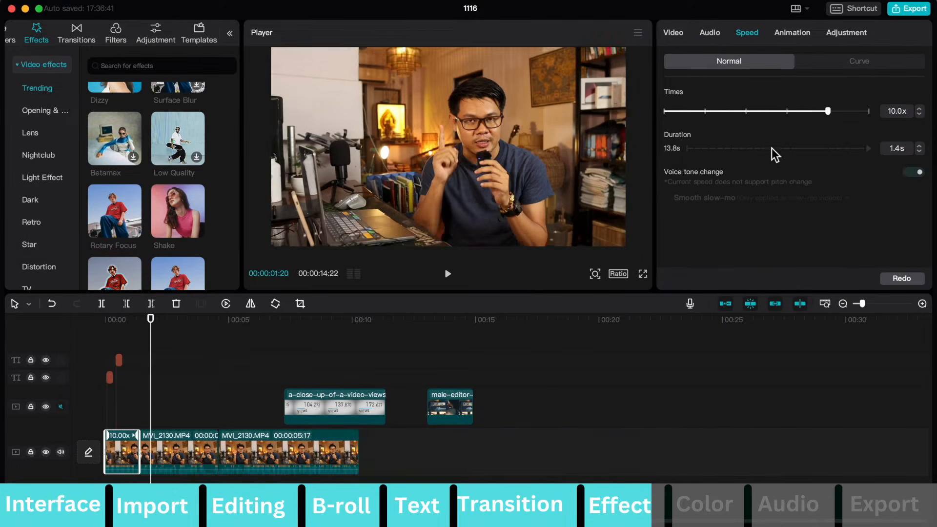
key(space)
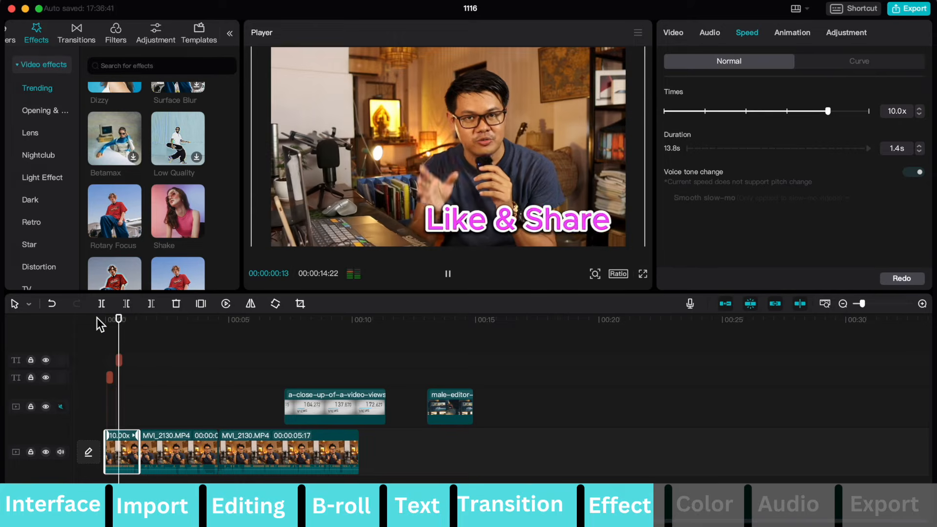
key(space)
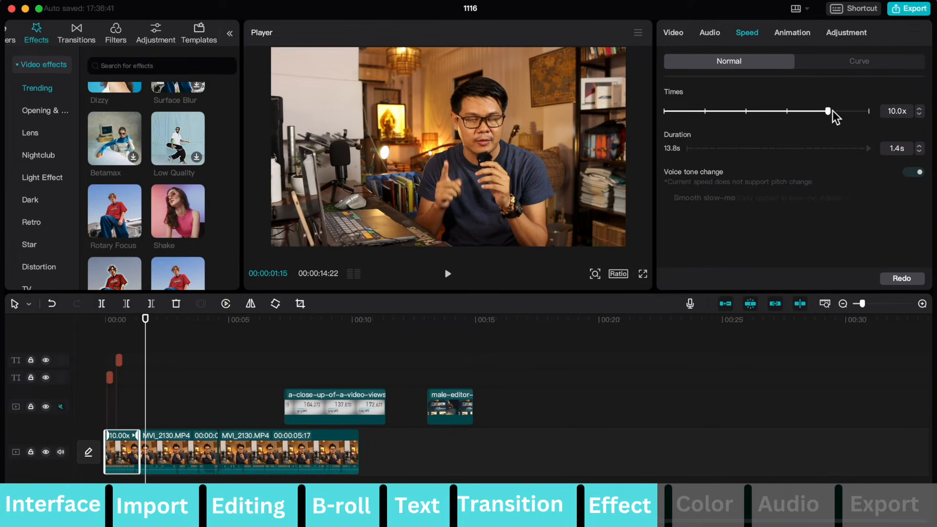
drag(828, 112, 823, 113)
drag(721, 138, 712, 137)
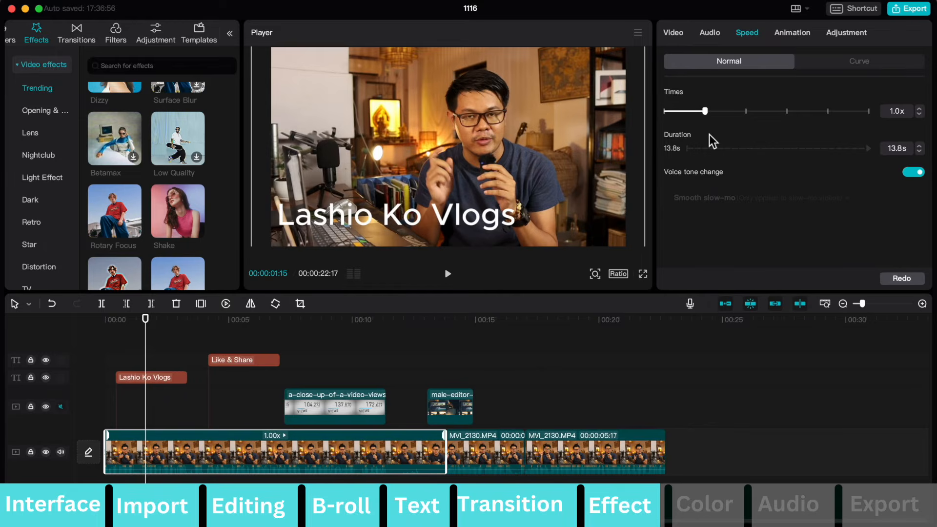
Apply the "Rota...ning" In animation to the first clip.
click(793, 33)
click(742, 116)
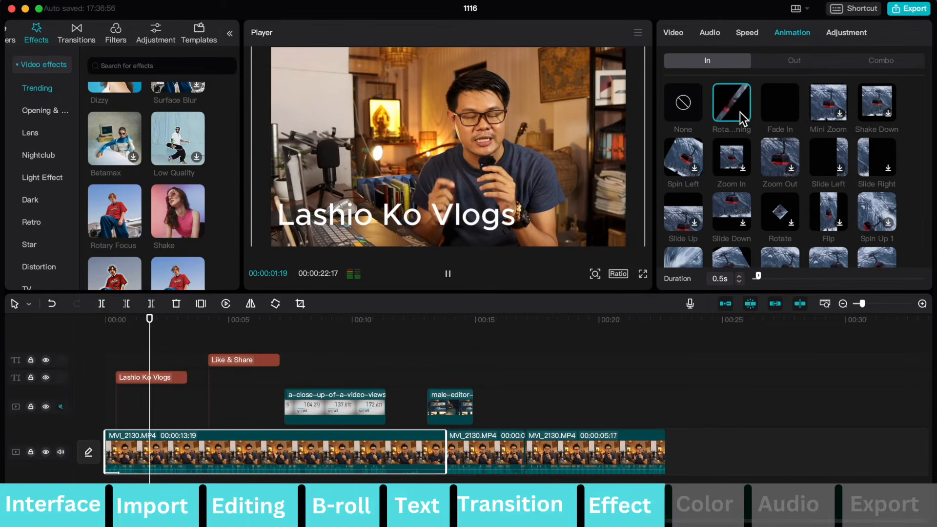
Set the first clip's colour temperature to -27.
click(858, 36)
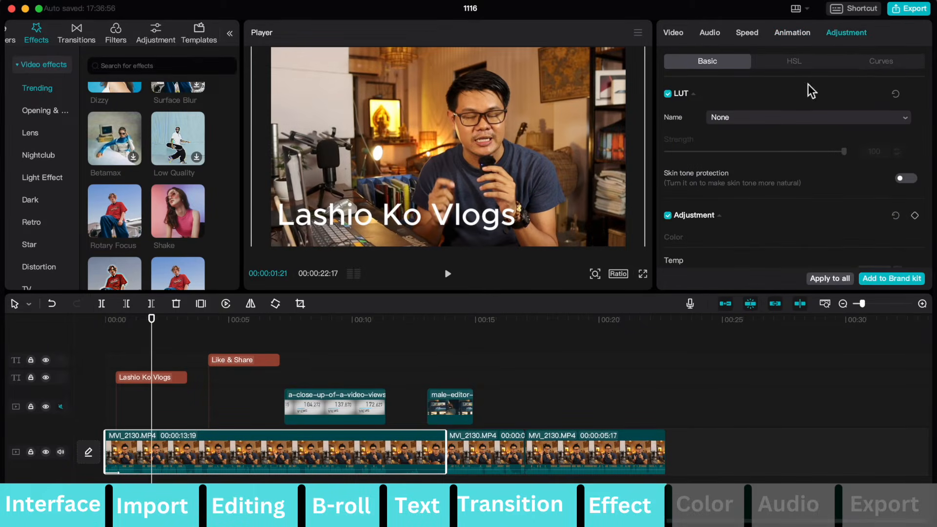
scroll(757, 128, down, 3)
scroll(755, 127, down, 1)
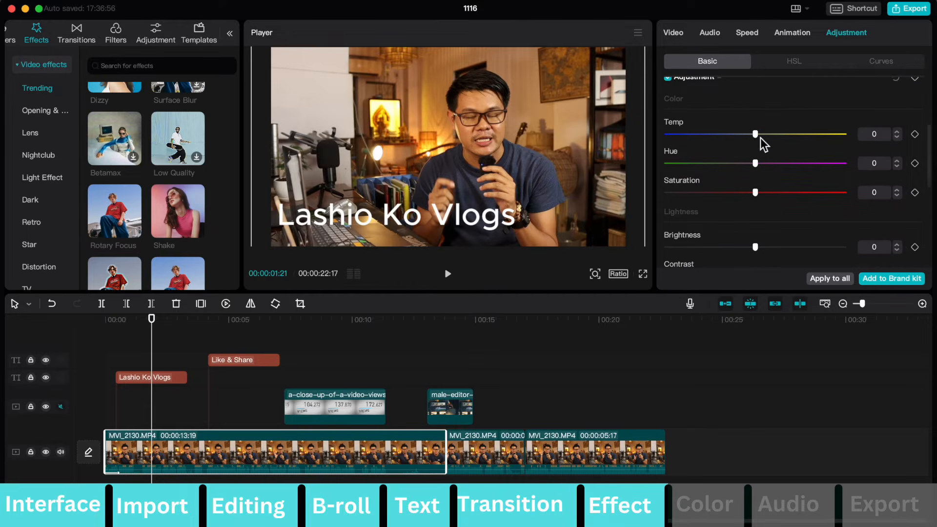
drag(758, 136, 829, 138)
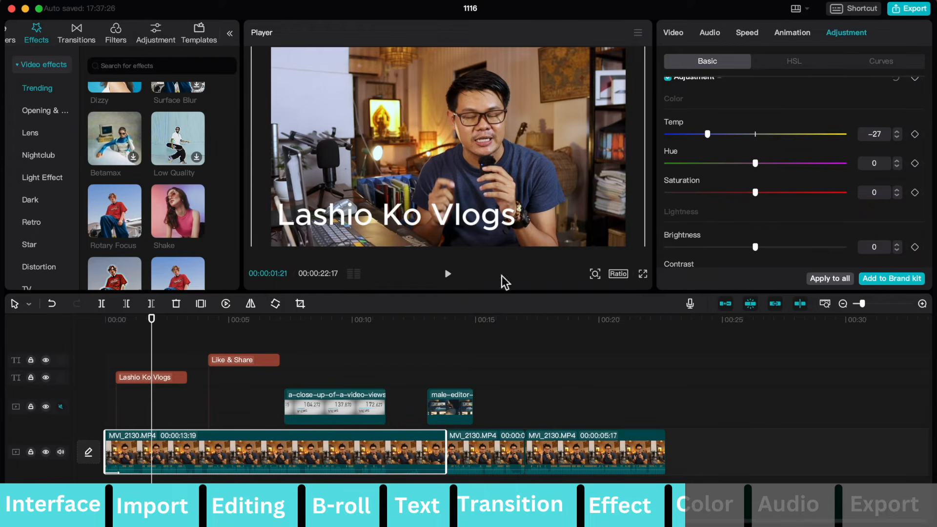
Preview the Featured filters on the footage and add Moody Fall, extended over the full length of the video.
click(161, 414)
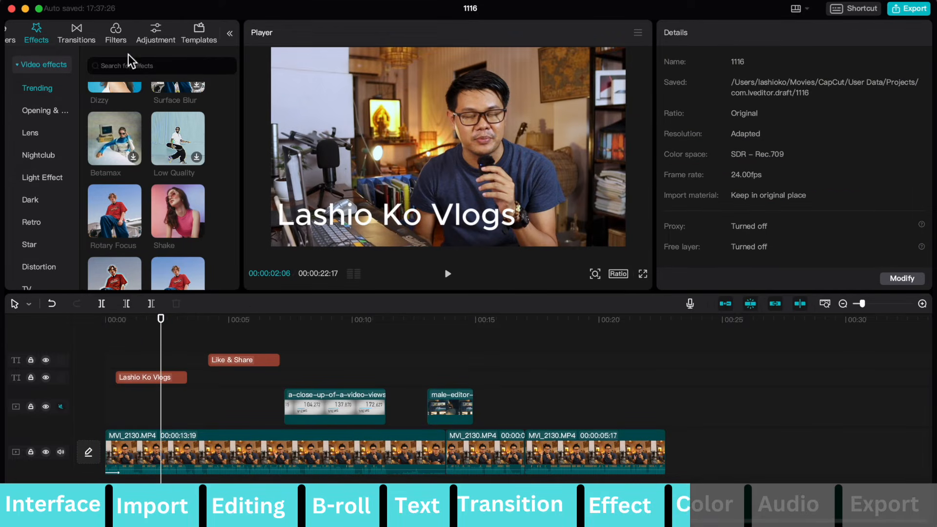
click(120, 36)
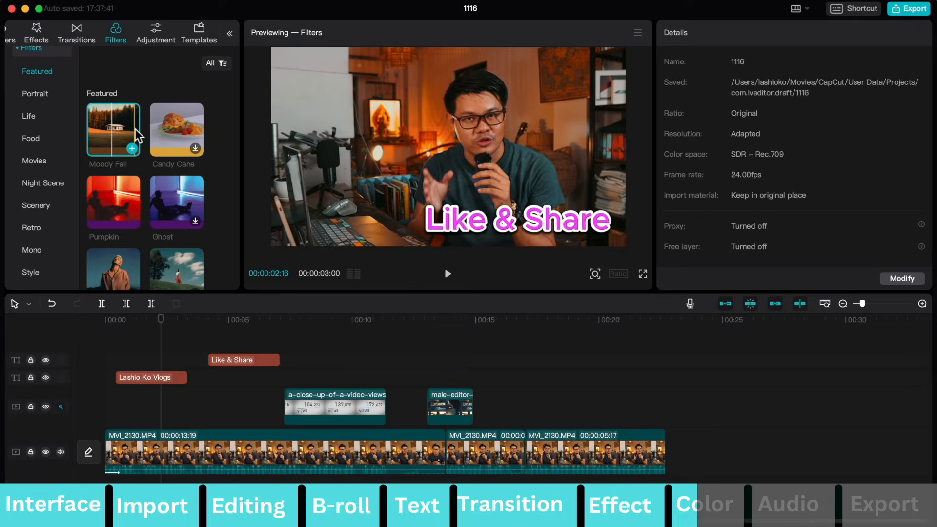
mouse_move(114, 133)
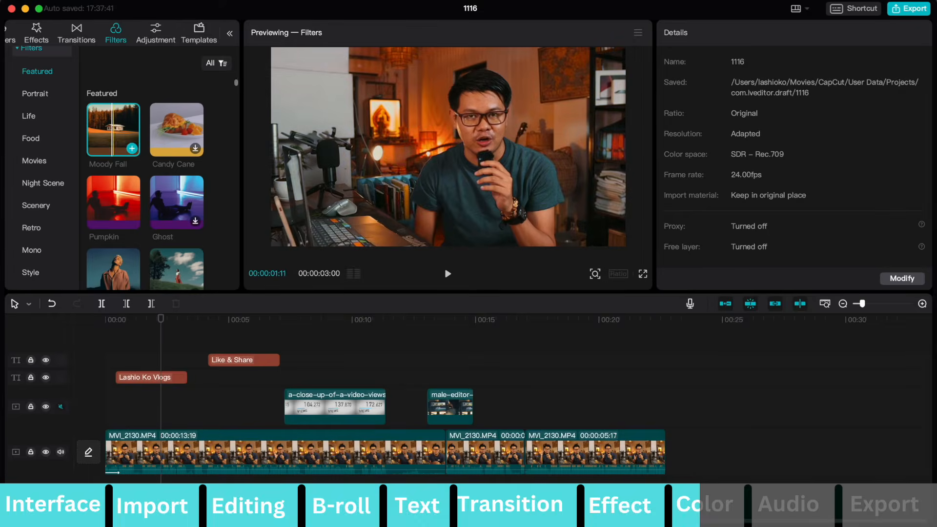
scroll(114, 134, down, 1)
mouse_move(105, 180)
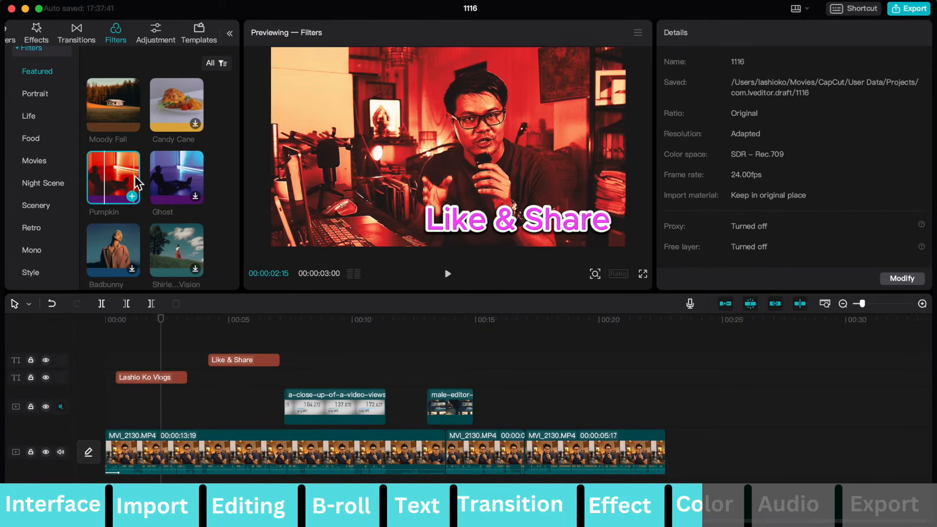
scroll(142, 176, down, 2)
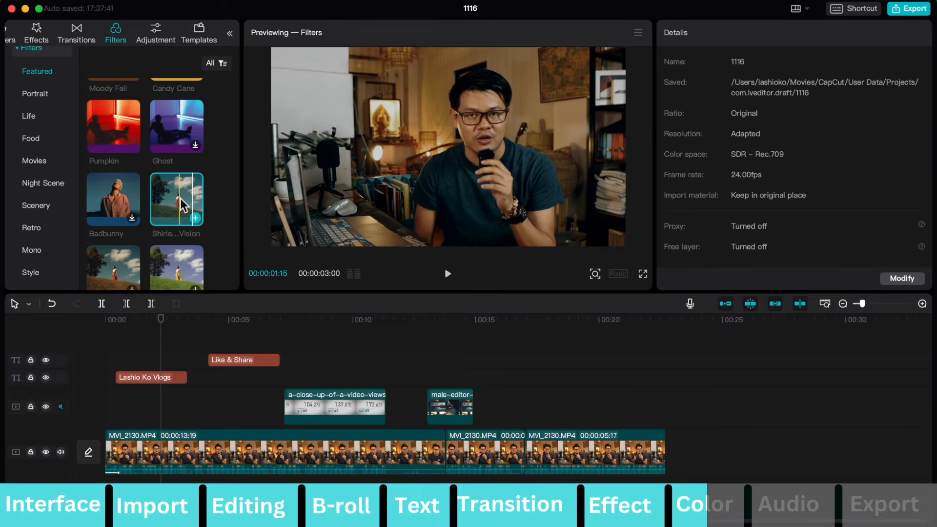
scroll(180, 199, up, 3)
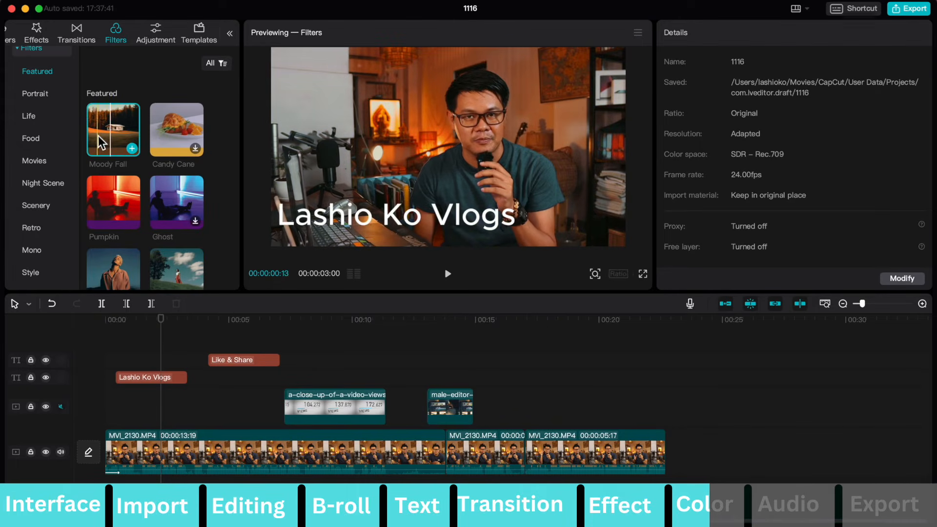
drag(111, 132, 108, 349)
drag(180, 360, 666, 367)
Play back the filtered footage and reduce the Moody Fall filter's strength to about half.
key(space)
click(544, 333)
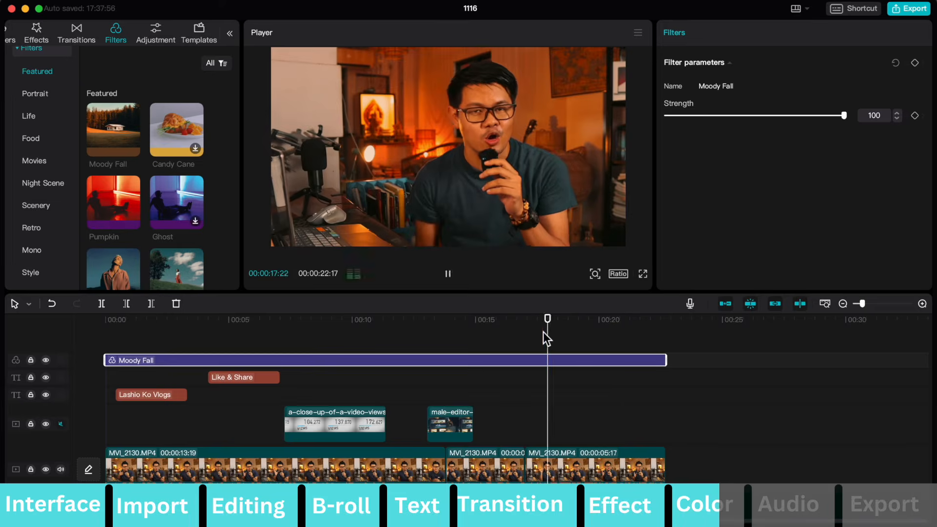
key(space)
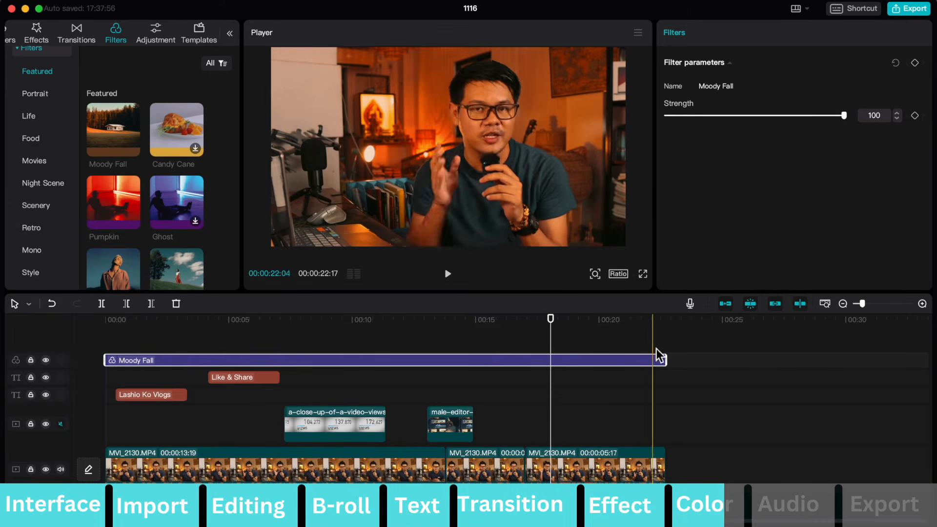
click(708, 342)
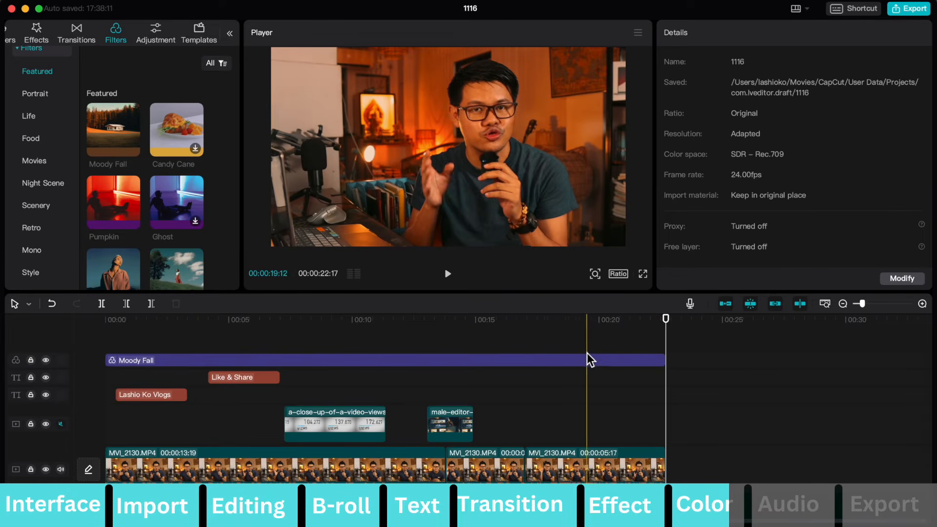
click(585, 361)
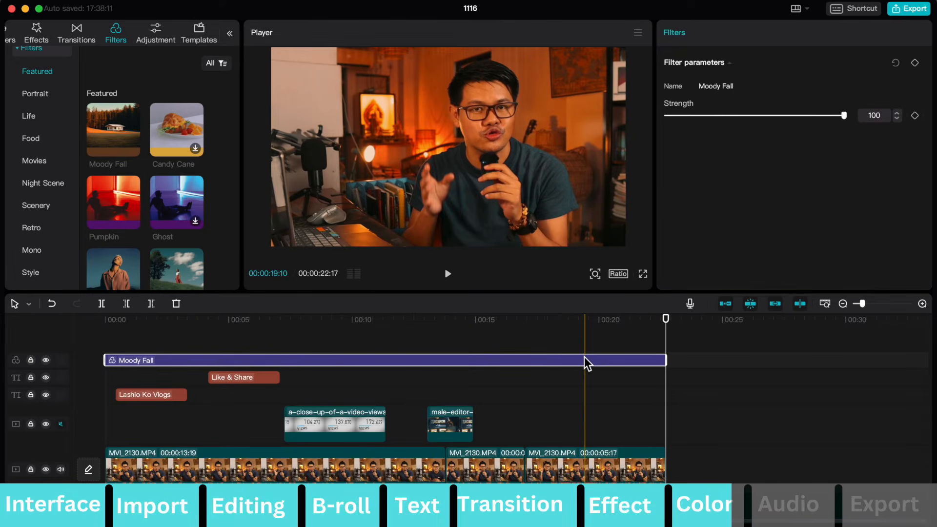
drag(844, 115, 754, 120)
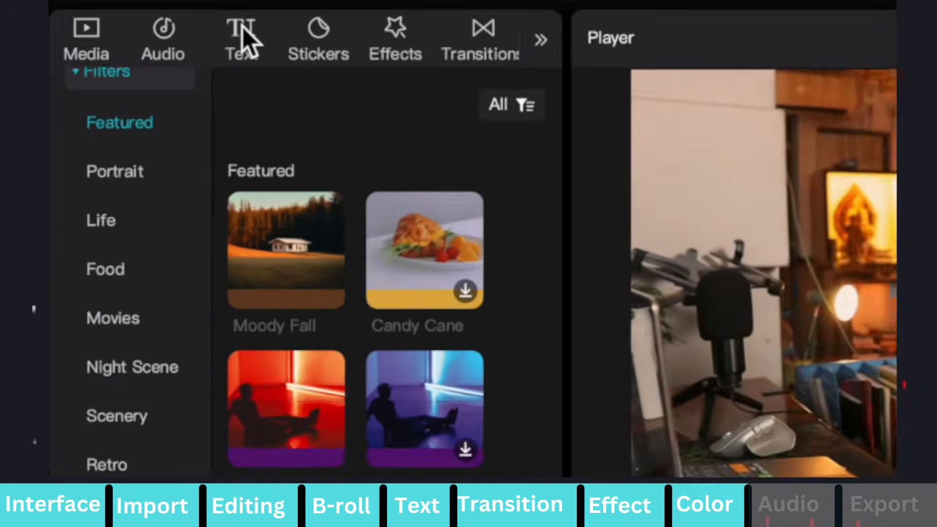
Add the "lo-fi hip hop guitar" track from the Vlog music category at the start of the timeline.
scroll(302, 25, left, 3)
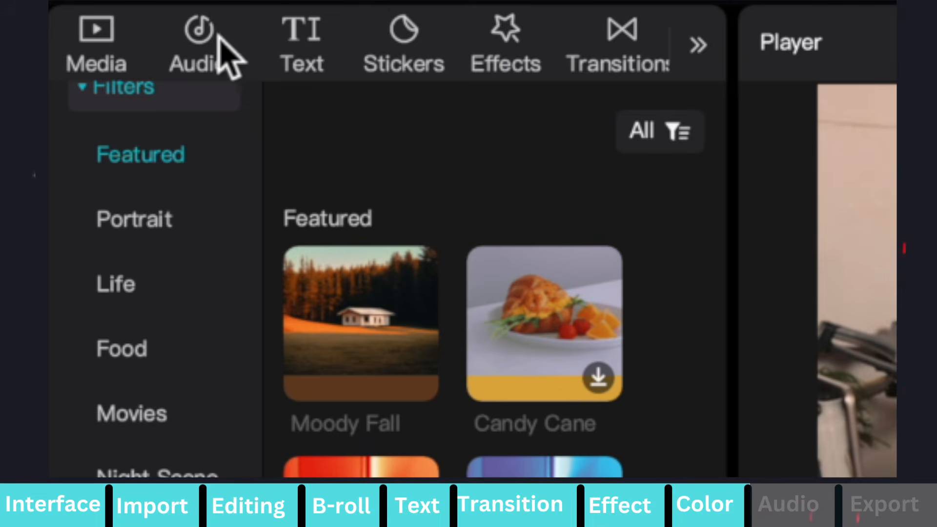
click(205, 33)
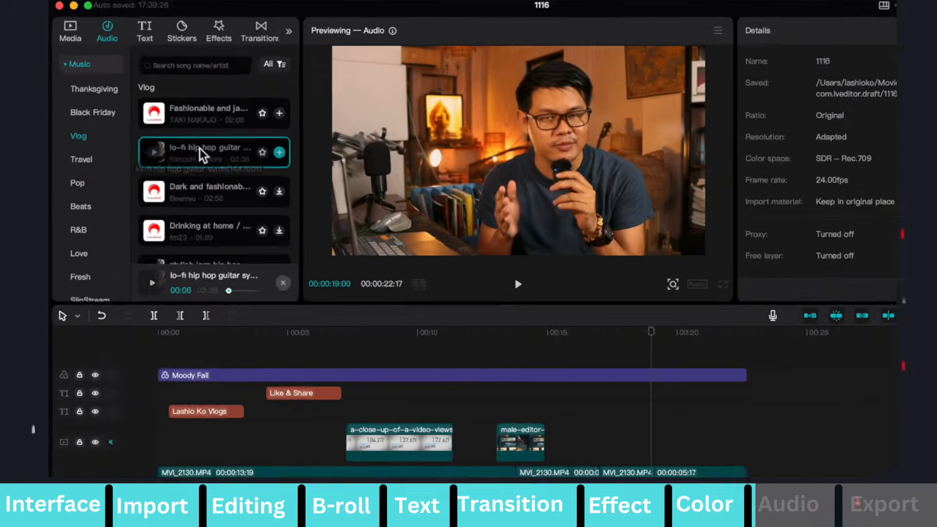
drag(524, 417, 503, 499)
drag(193, 172, 201, 219)
drag(175, 136, 147, 463)
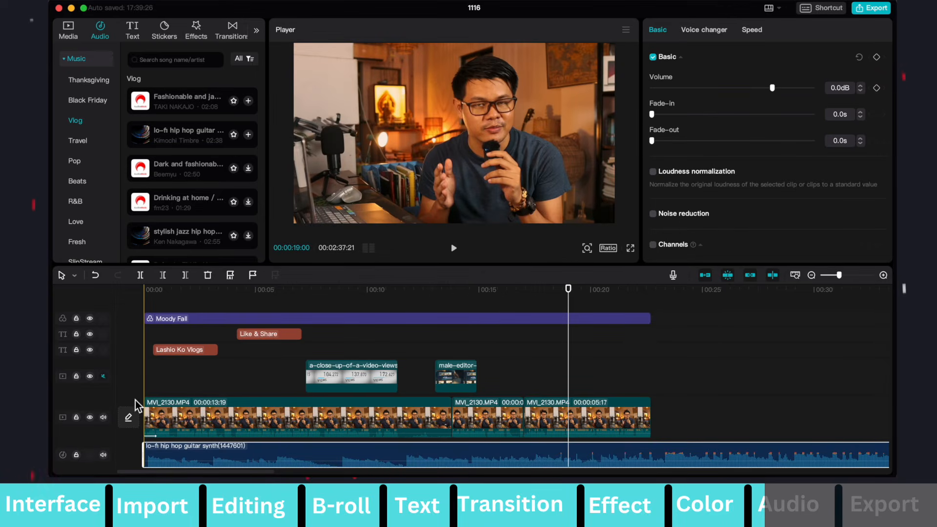
Try the music track at a volume of -16.1 dB and play the video back.
key(space)
key(space)
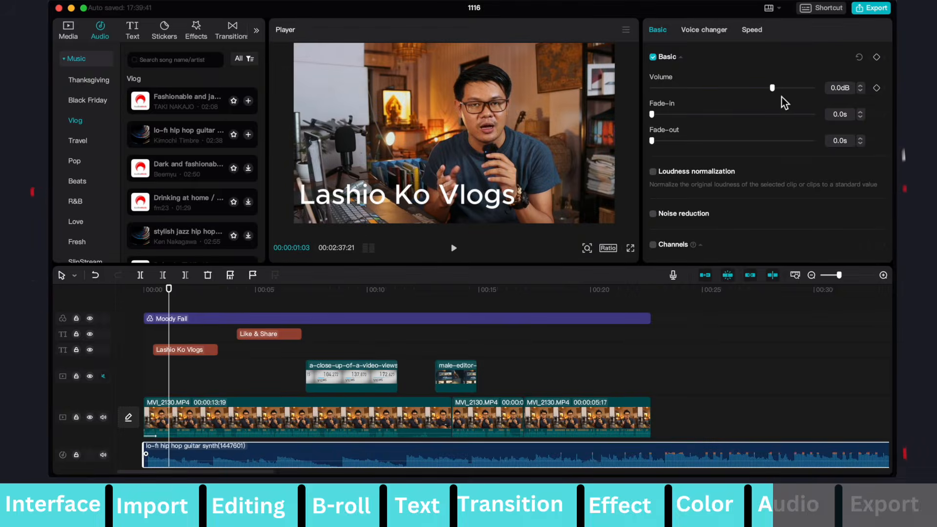
drag(776, 88, 740, 89)
click(263, 327)
key(space)
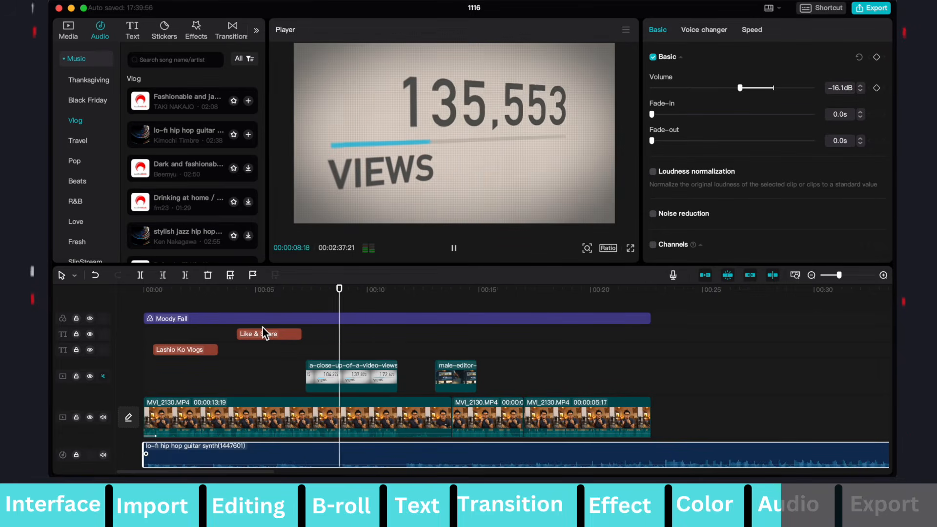
key(space)
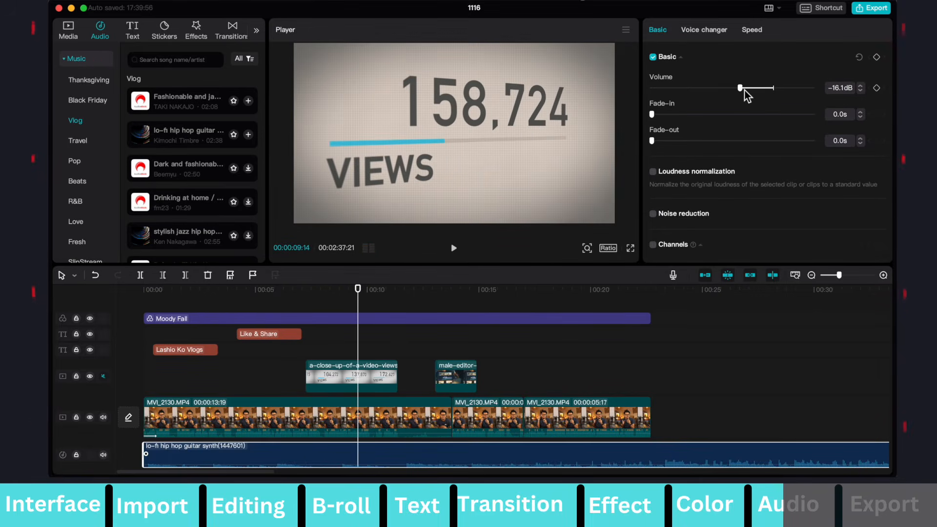
Set the music track's volume to -7.2 dB and play the video back.
drag(743, 89, 758, 90)
key(space)
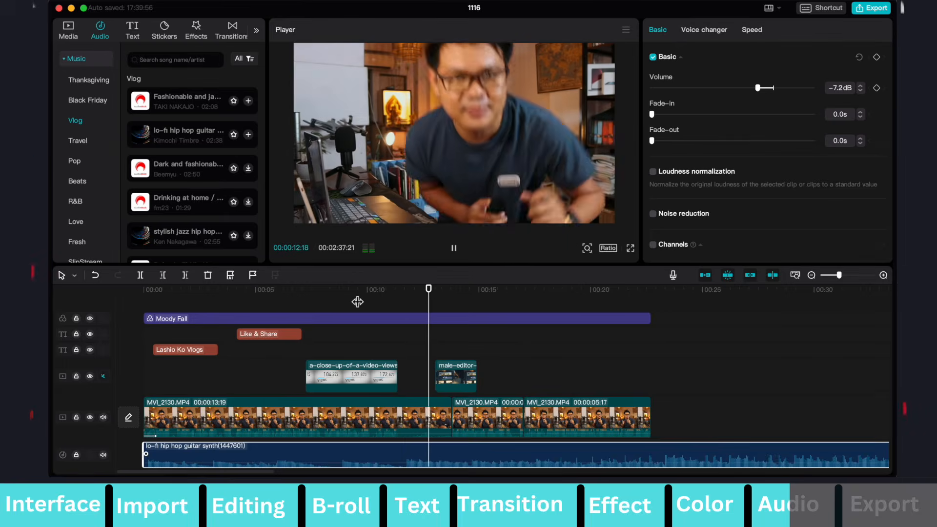
key(space)
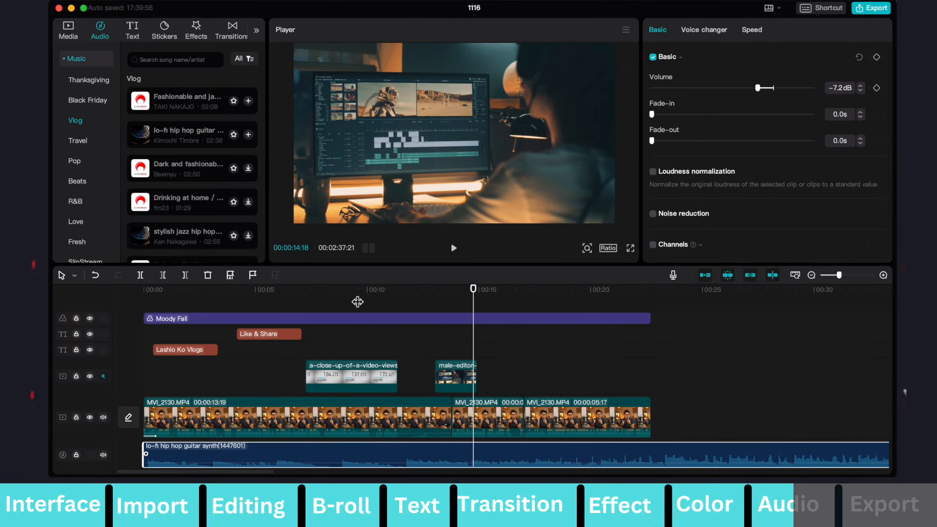
Trim the music track to end with the video and give it a 2.2 s fade-out.
scroll(628, 394, right, 7)
scroll(628, 394, left, 5)
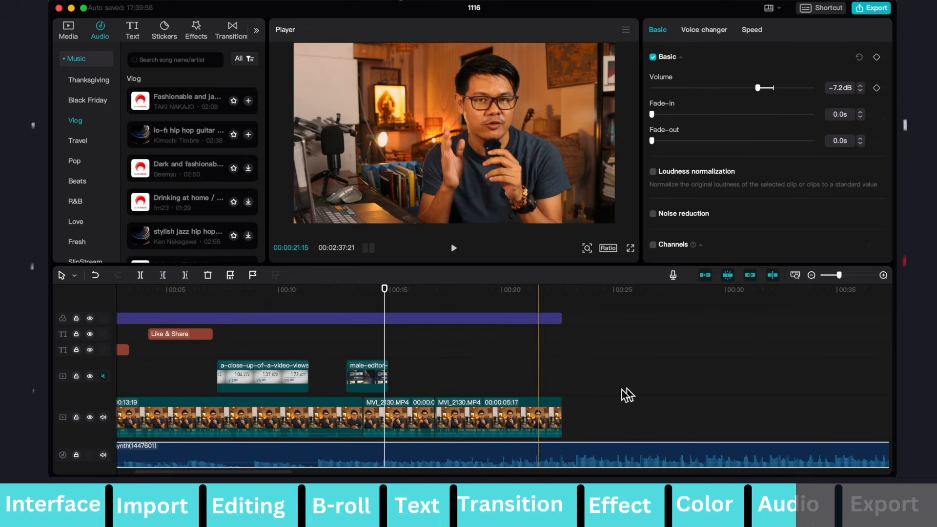
click(563, 459)
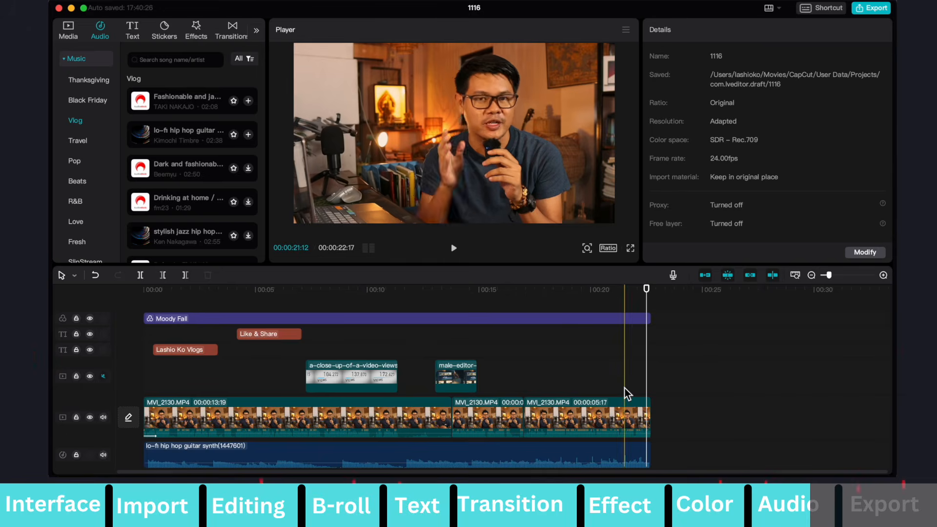
click(638, 456)
drag(653, 140, 687, 141)
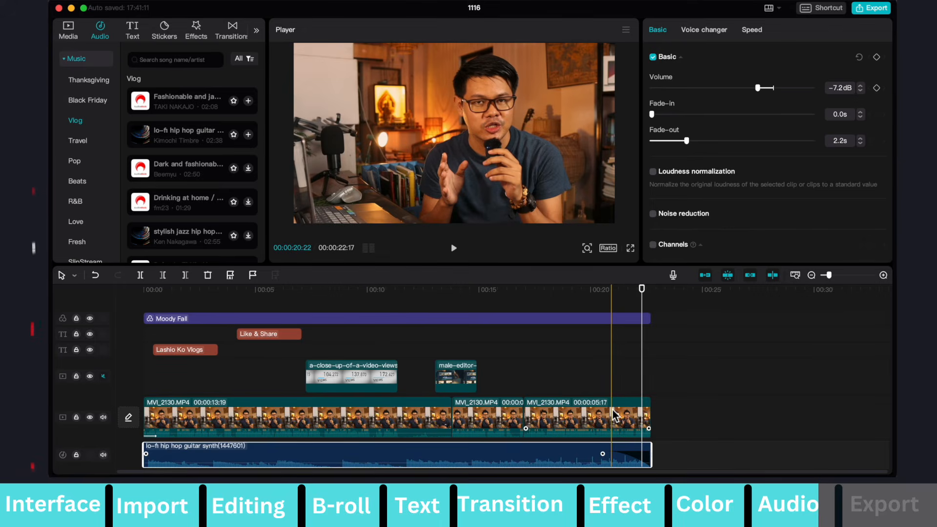
Set the audio fade-out of the last main clip to 4.1 s and play the video back.
click(616, 423)
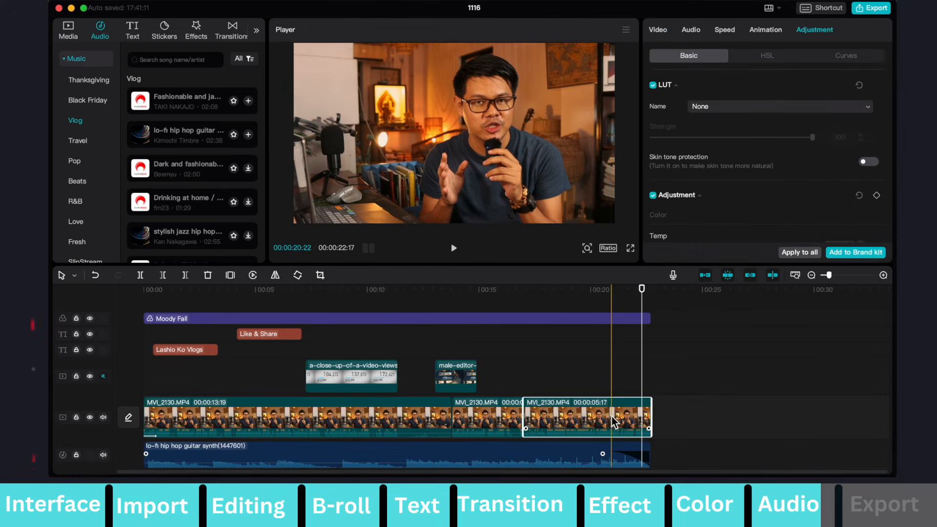
click(693, 29)
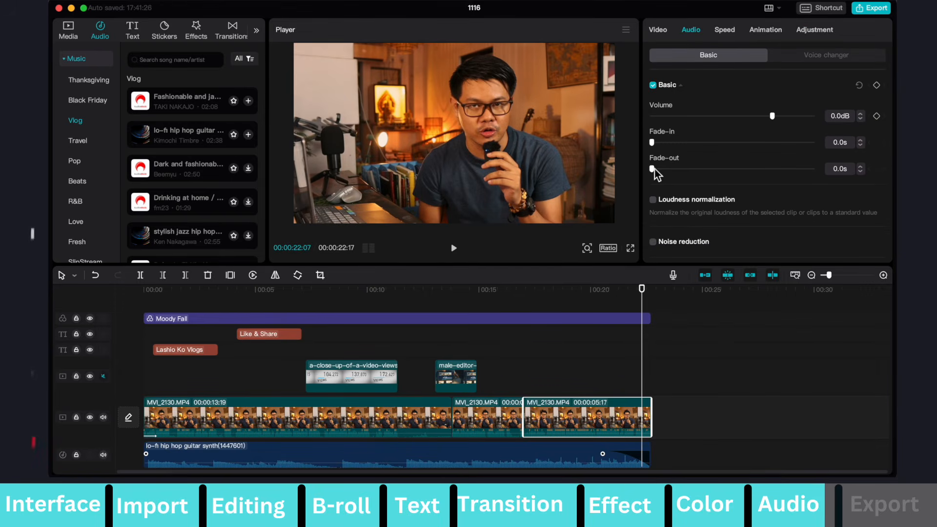
drag(653, 169, 769, 189)
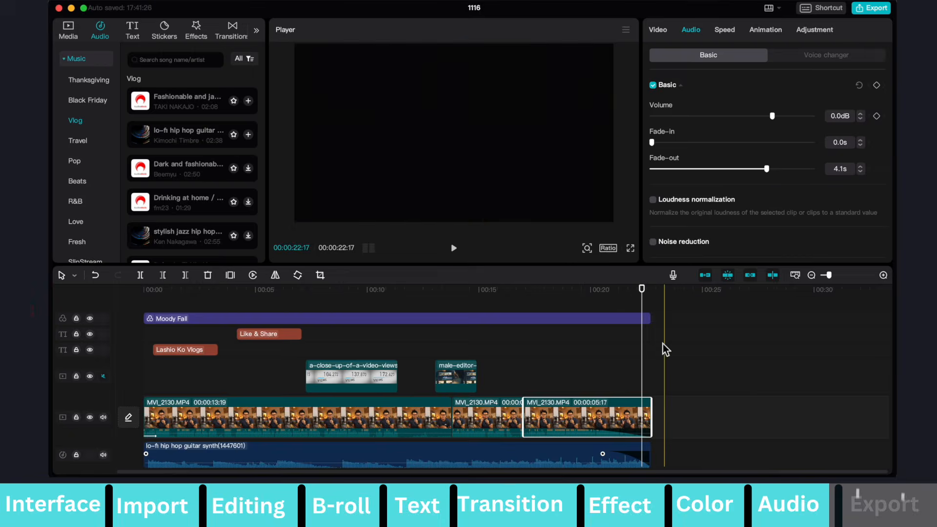
click(588, 355)
key(space)
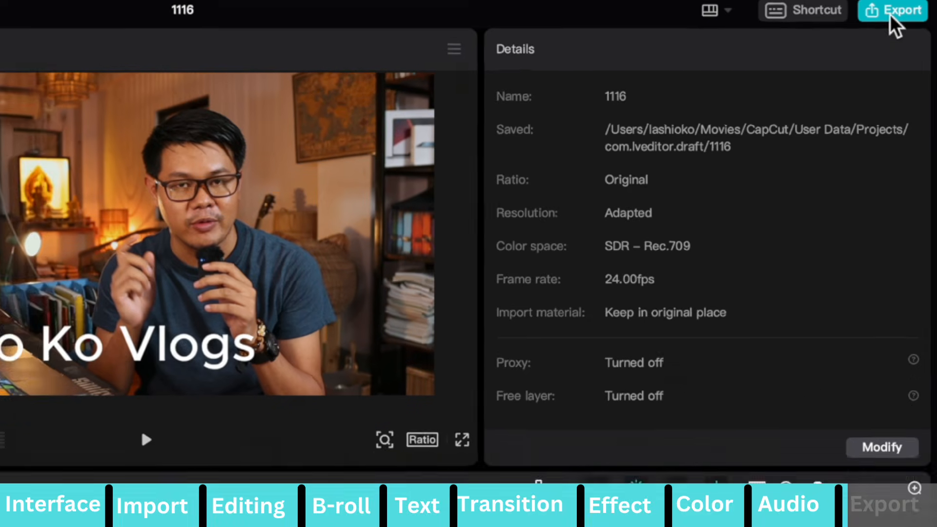
Set up the video export with the title Demo and a resolution of 1080P.
click(889, 14)
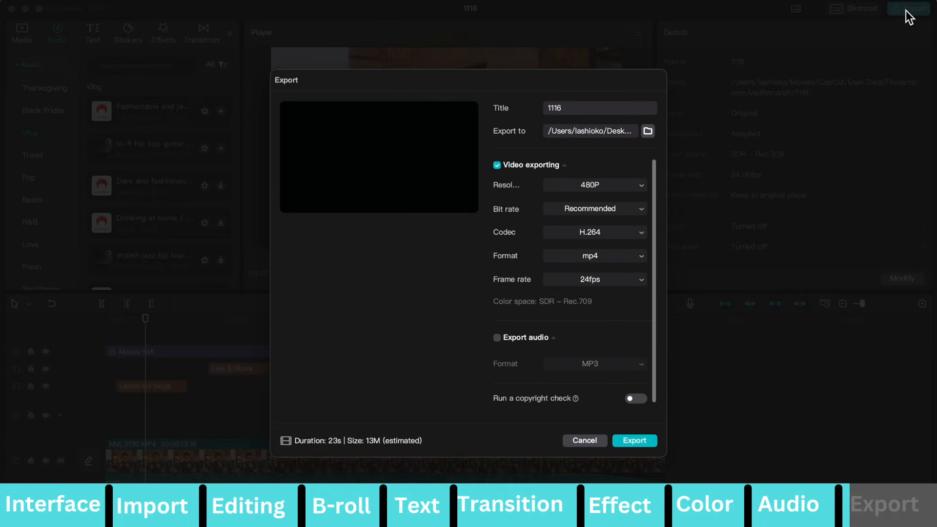
double_click(586, 112)
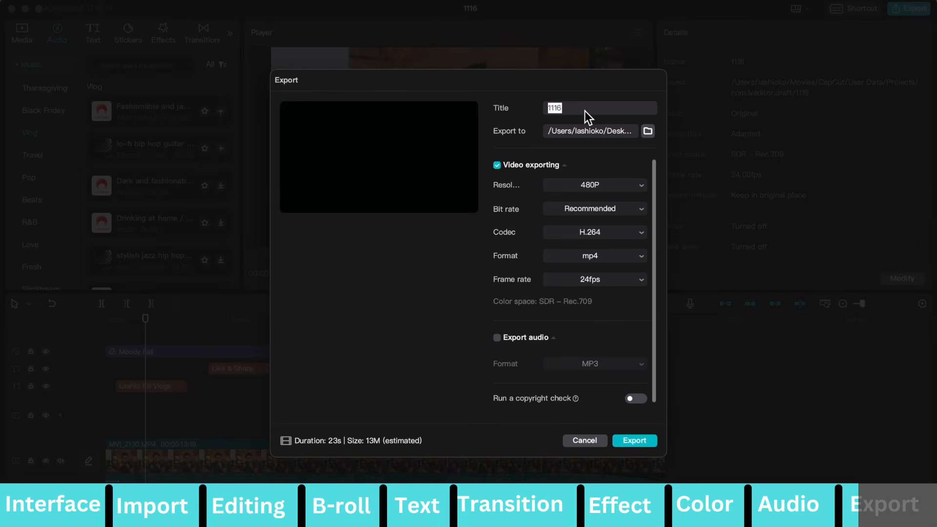
text(Demo)
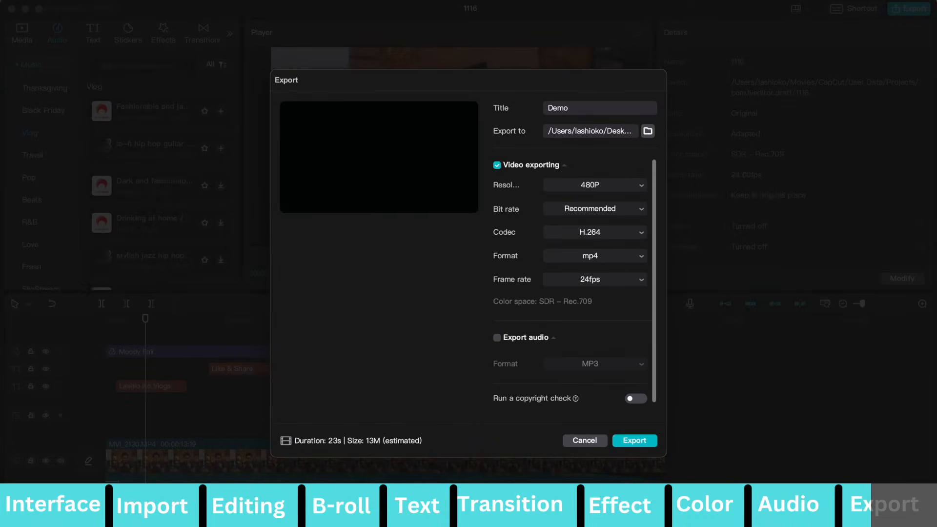
click(640, 184)
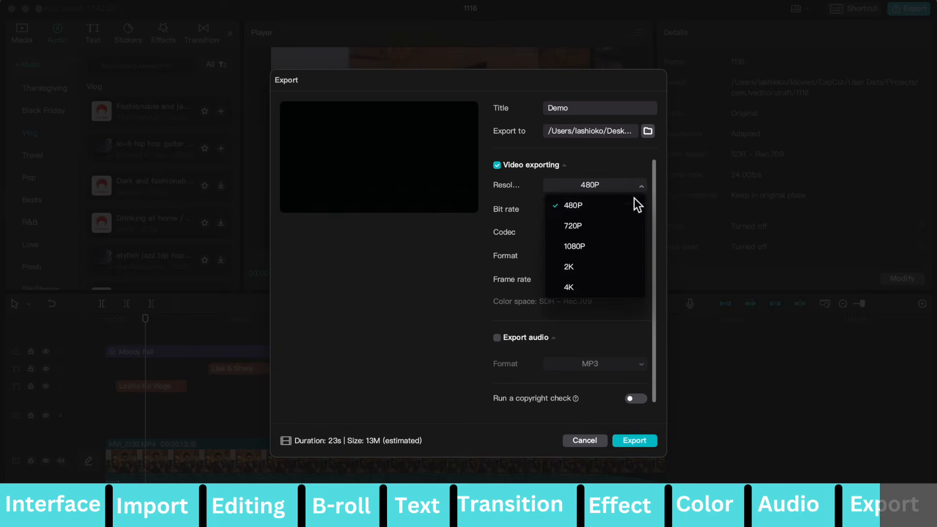
click(604, 247)
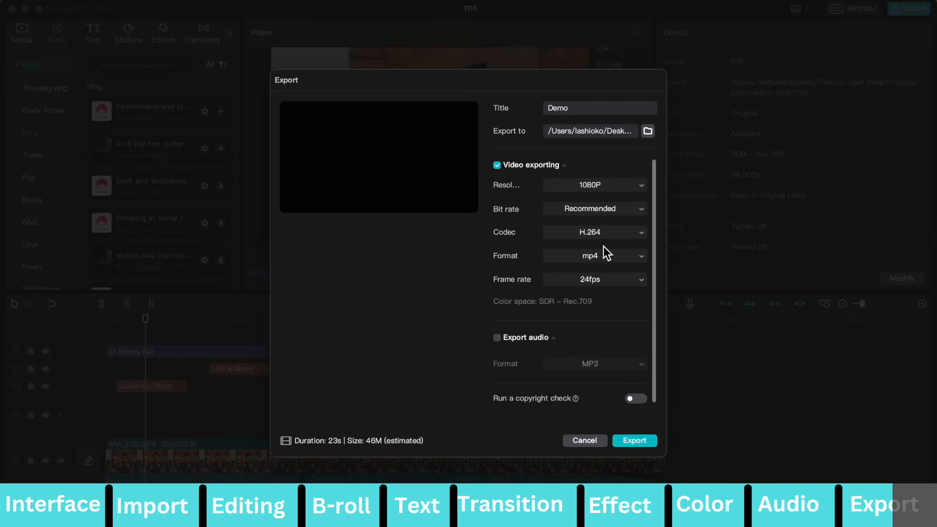
click(635, 184)
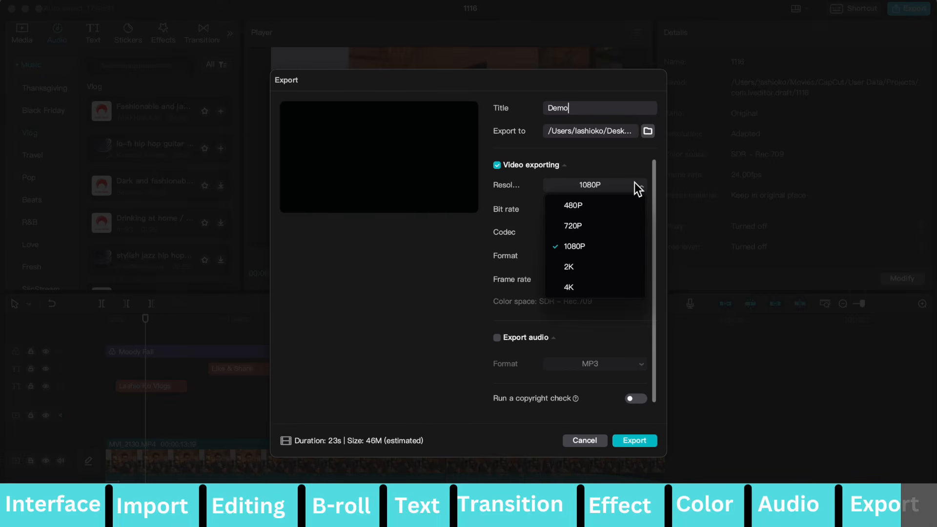
click(598, 245)
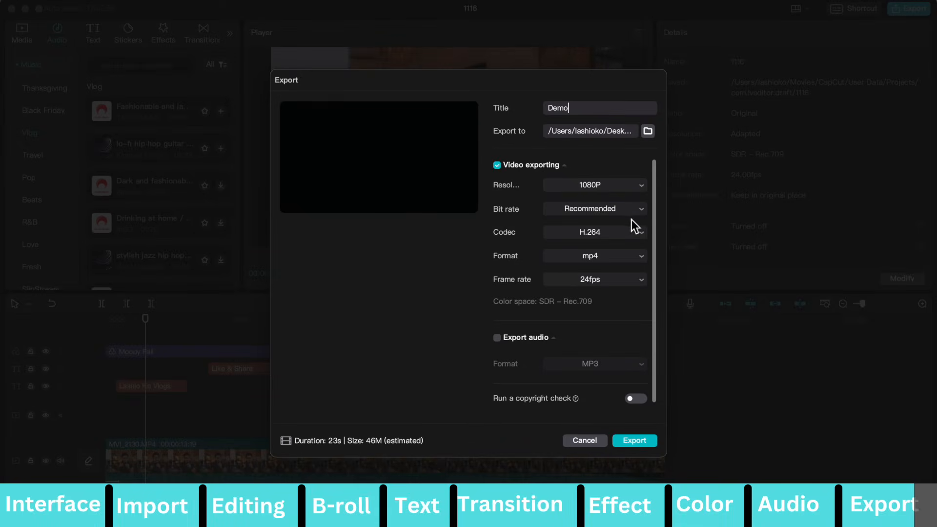
Export the video in mp4 format and dismiss the sharing and feedback dialogs.
click(633, 257)
click(632, 255)
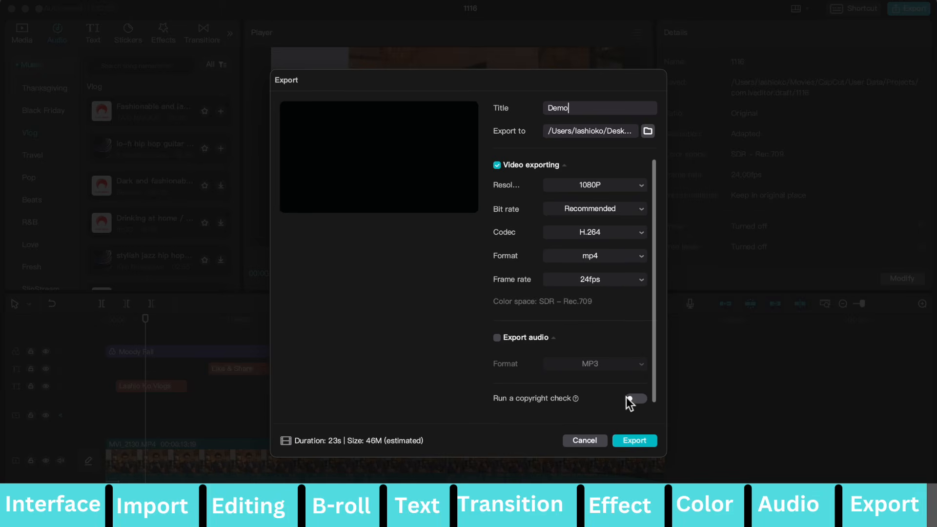
click(642, 444)
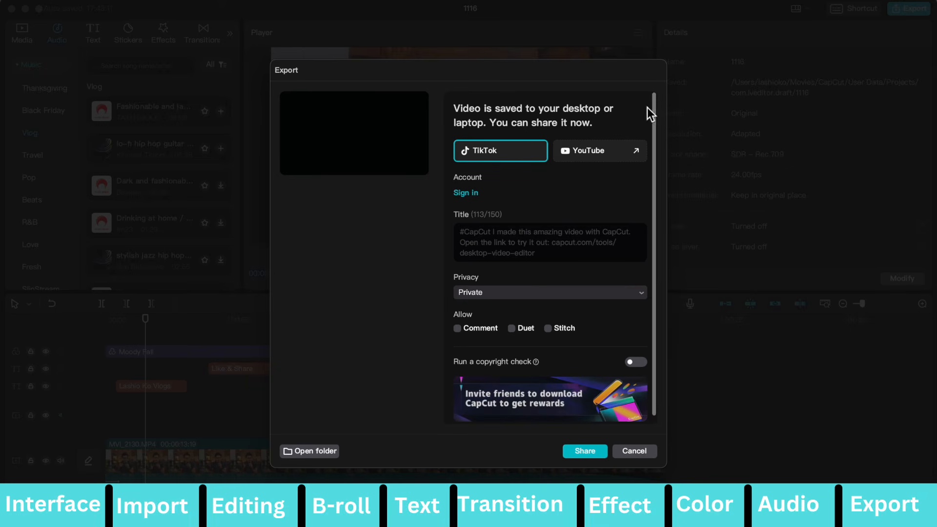
click(635, 451)
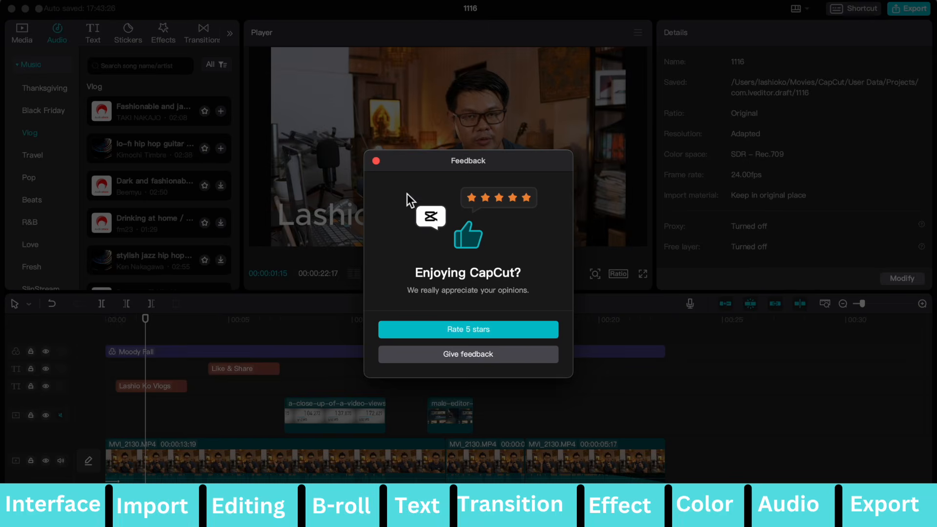
click(377, 161)
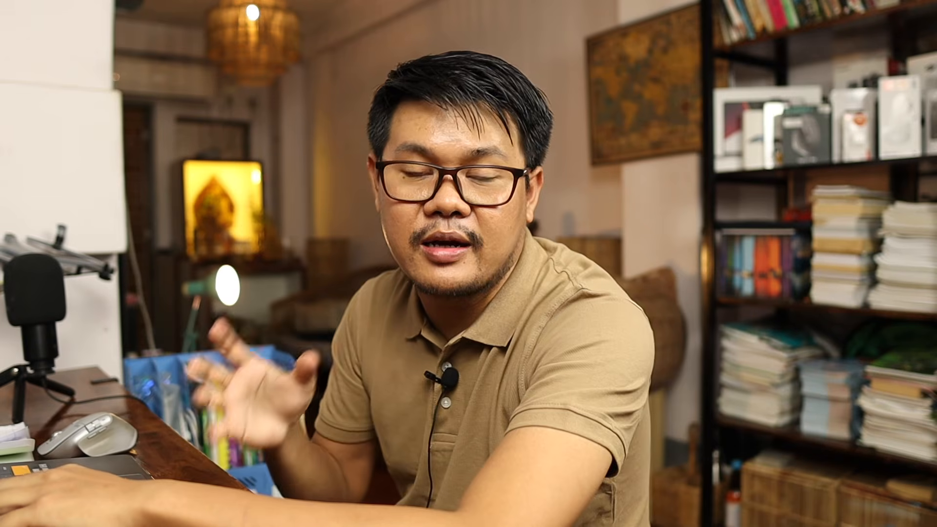